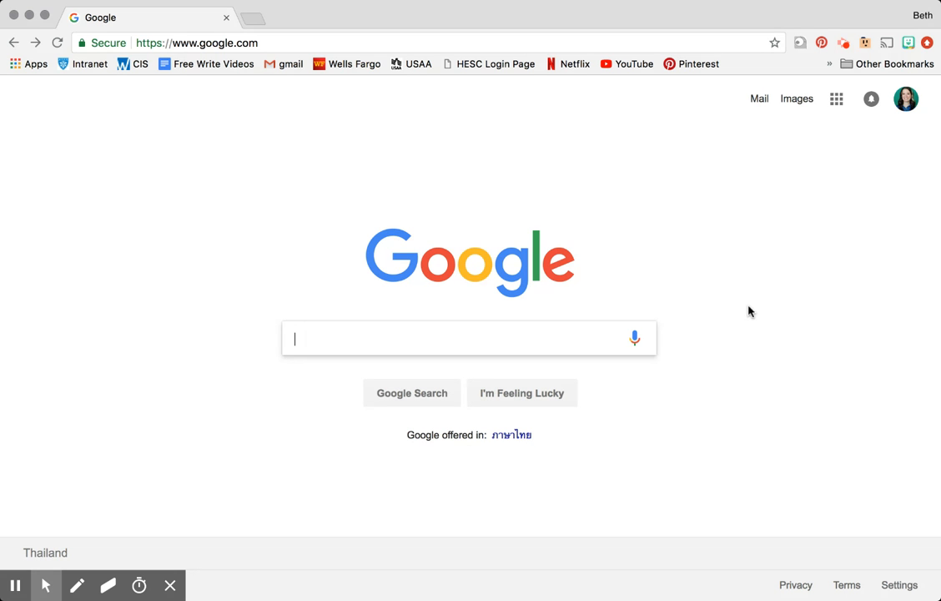
- Open Google Calendar and turn off the display of weekends in the week view
left_click(836, 102)
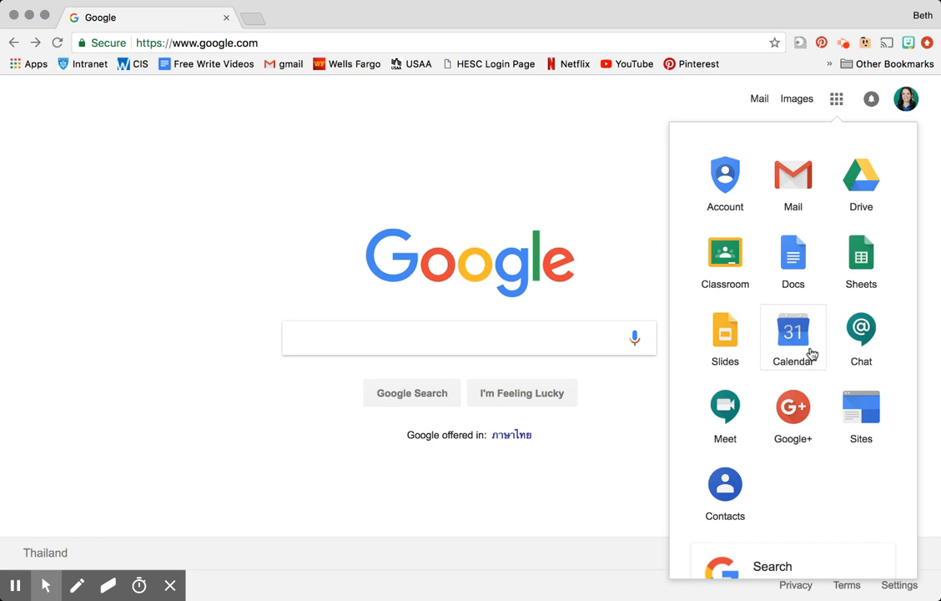
mouse_move(797, 338)
left_mouse_down()
mouse_move(765, 321)
mouse_move(723, 260)
mouse_move(775, 225)
mouse_move(844, 200)
mouse_move(846, 243)
mouse_move(789, 345)
left_mouse_up()
left_click(788, 345)
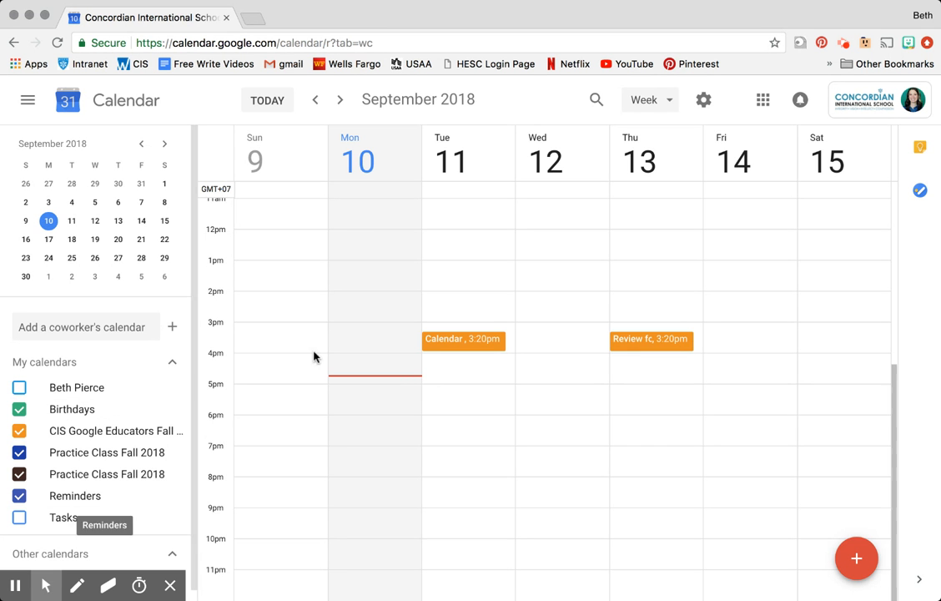
left_click(645, 101)
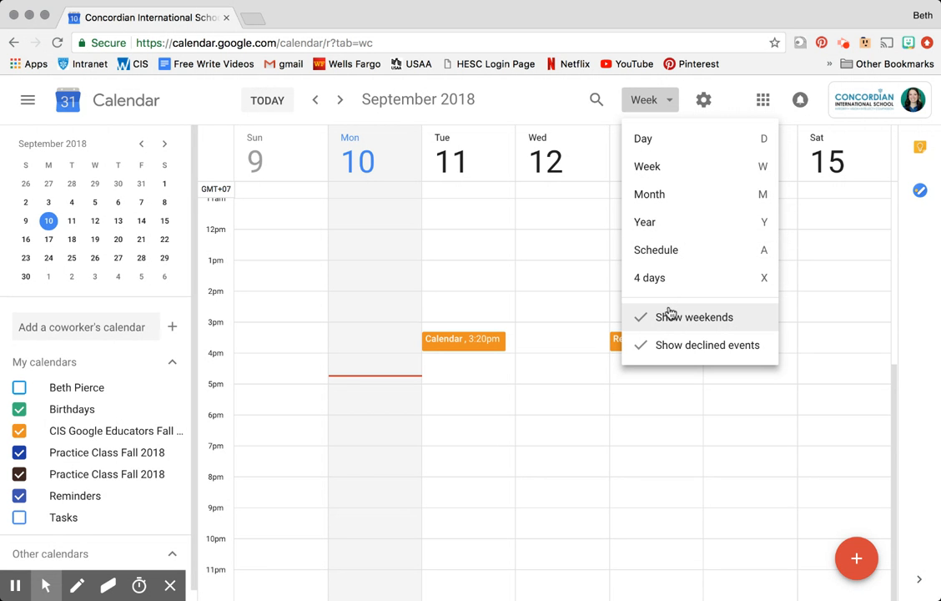
left_click(722, 325)
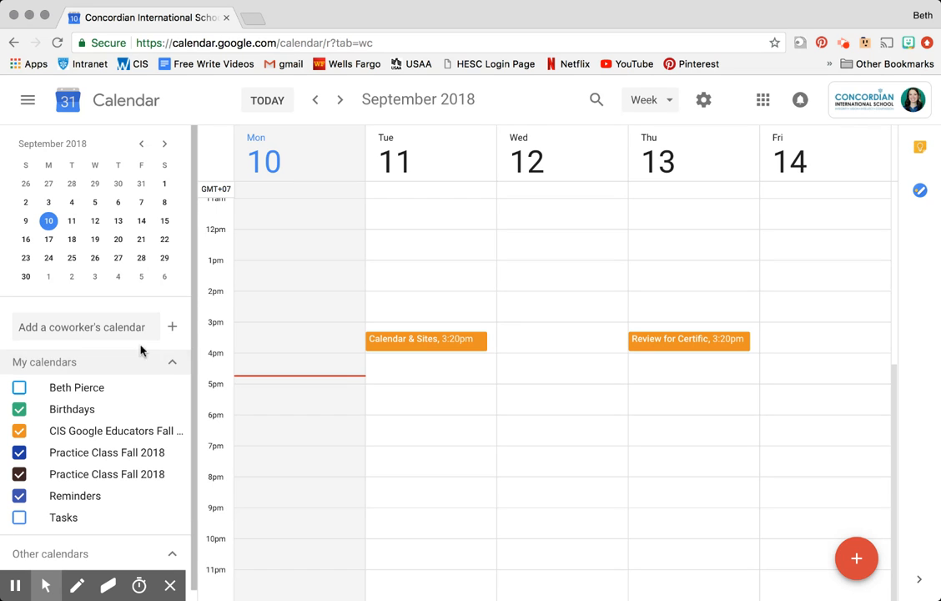
- Create a new calendar named "Google Educators" with the description "Walk-through lesson"
left_click(174, 332)
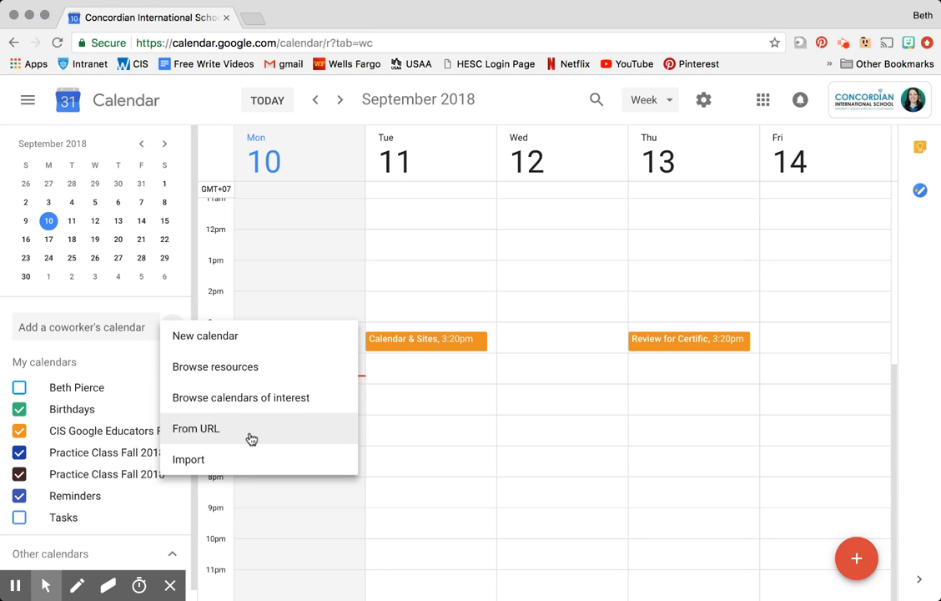
left_click(251, 339)
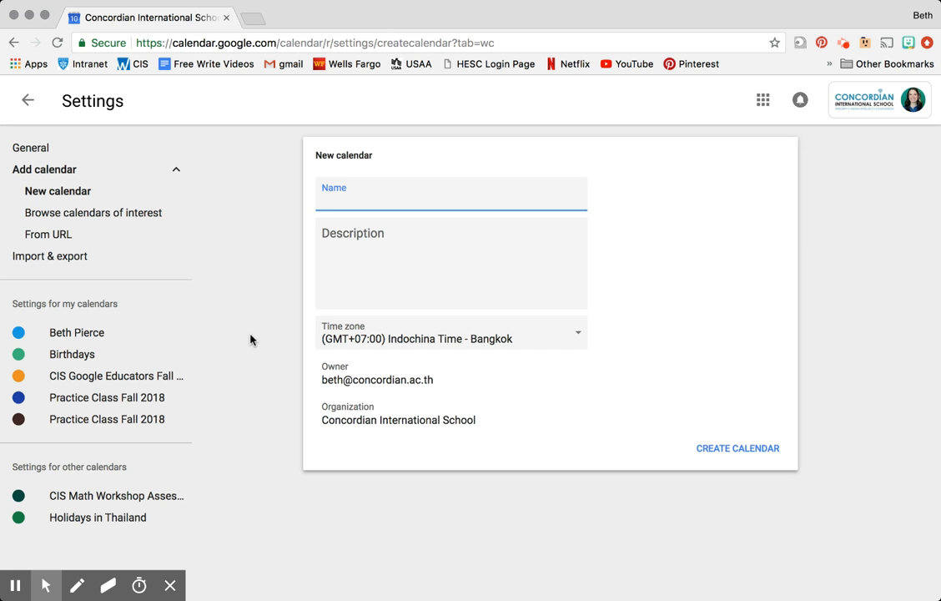
type("Google Educators")
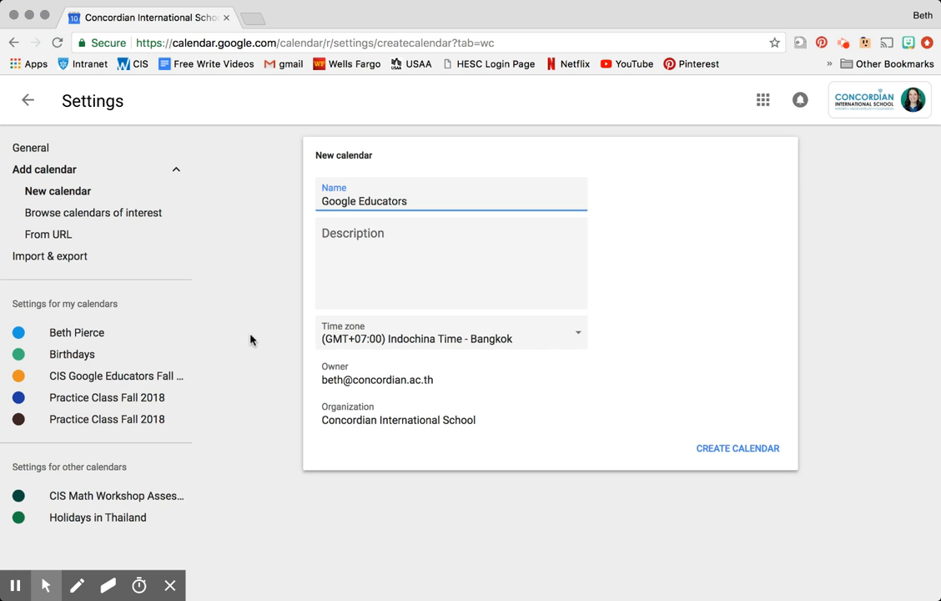
left_click(360, 234)
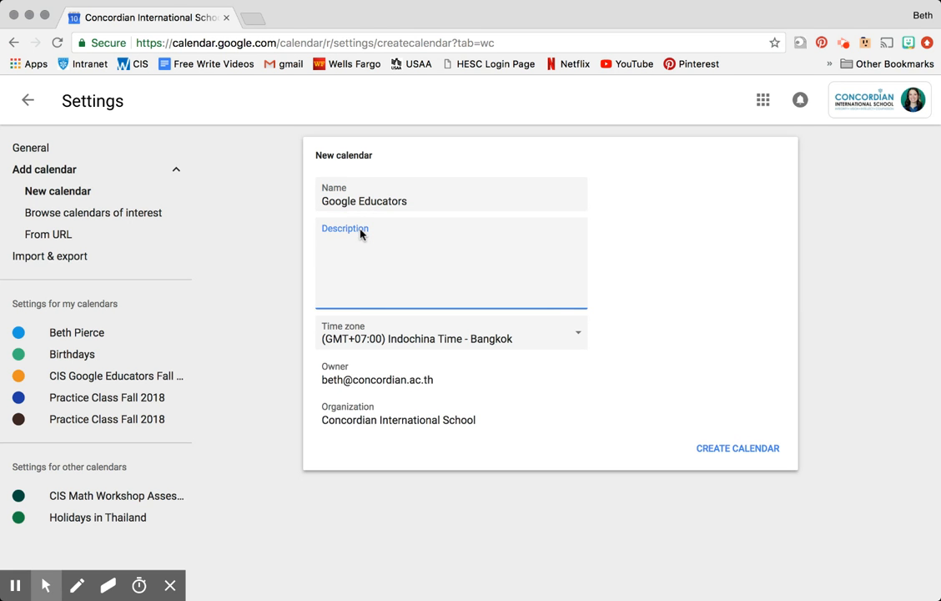
type("Walk-through lesson")
left_click(707, 449)
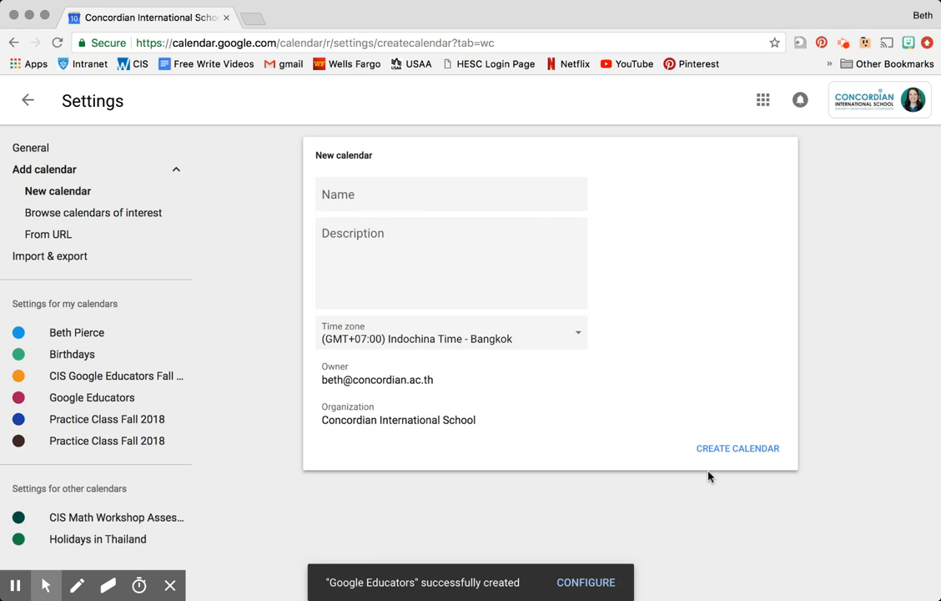
- Review the Google Educators calendar's settings, including access permissions and sharing, and return to the calendar view
left_click(133, 400)
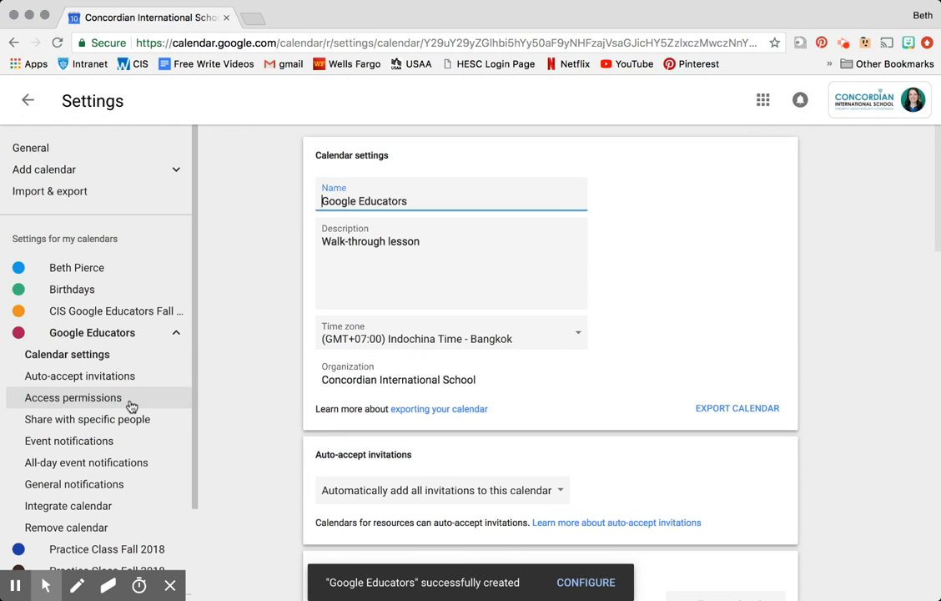
scroll(281, 386, "down", 3)
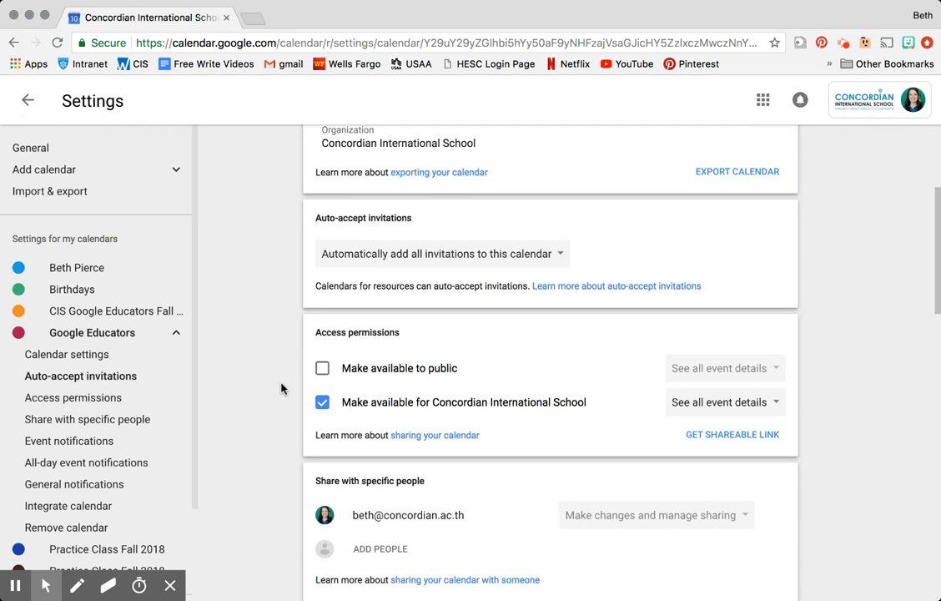
scroll(281, 386, "down", 2)
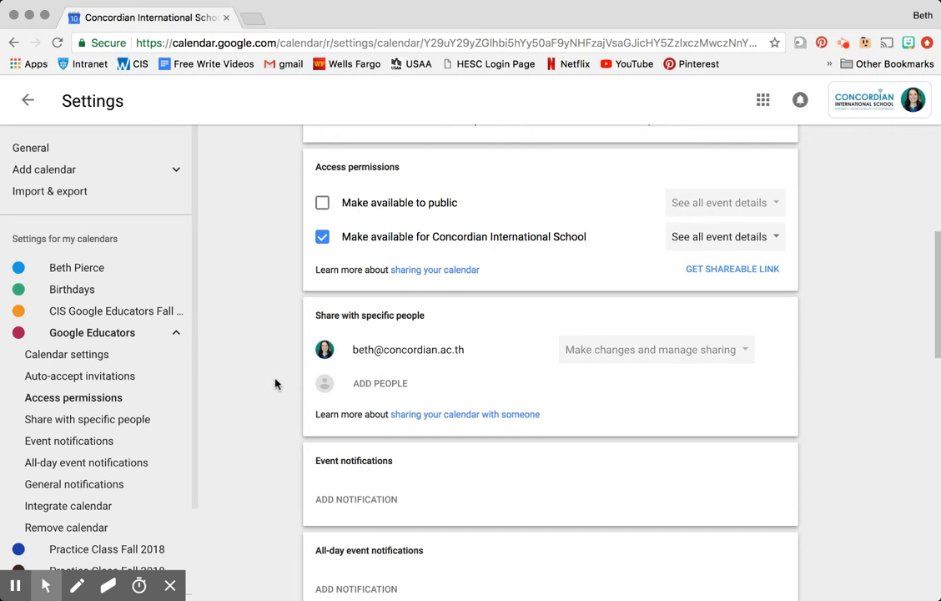
left_click(27, 100)
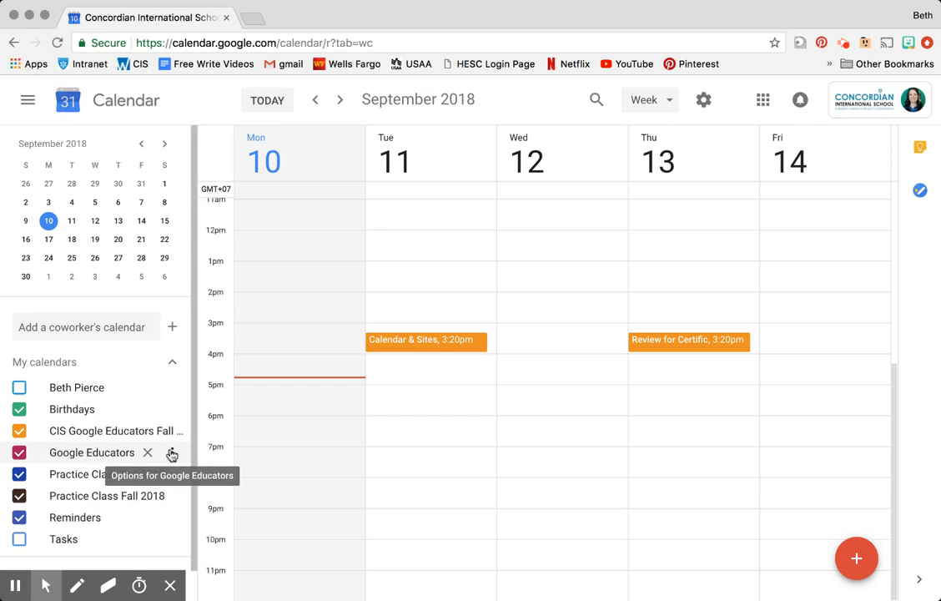
- Change the Google Educators calendar's color to grayish beige and keep the calendar displayed
left_click(171, 454)
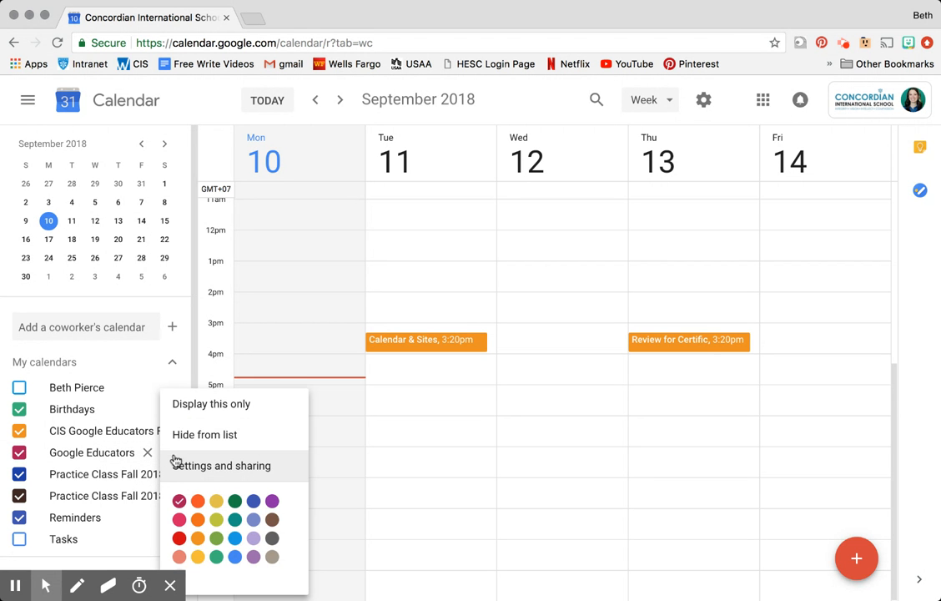
left_click(107, 453)
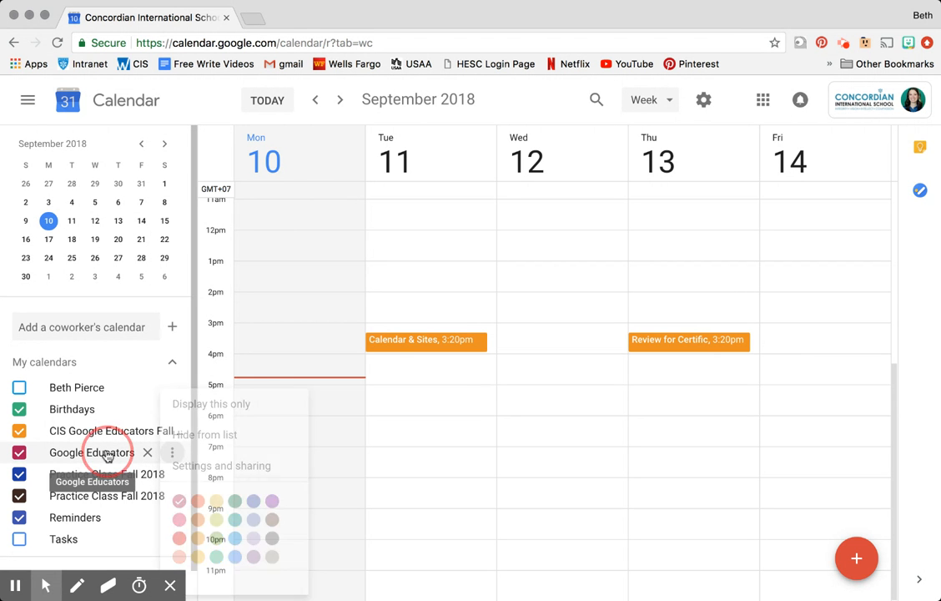
left_click(172, 453)
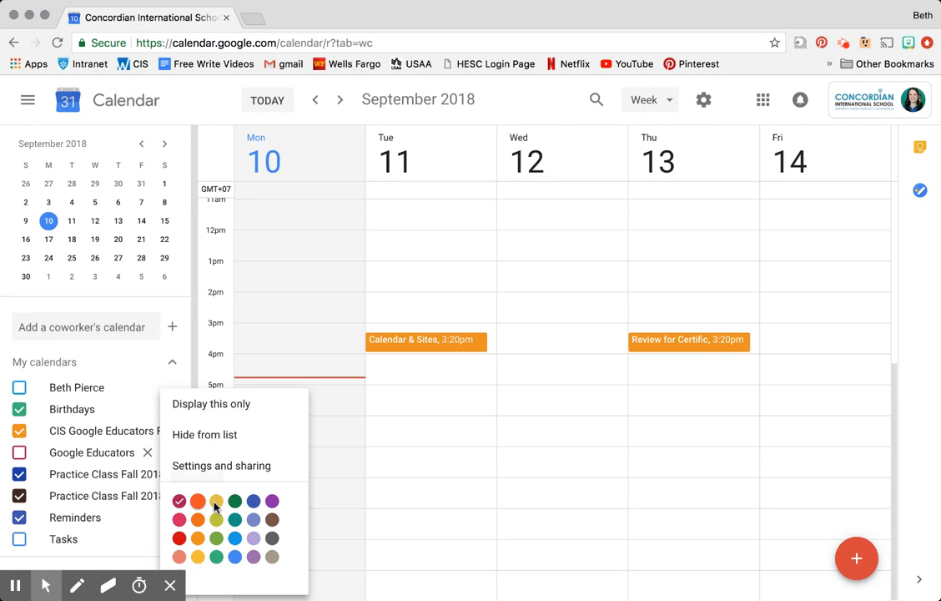
left_click(273, 557)
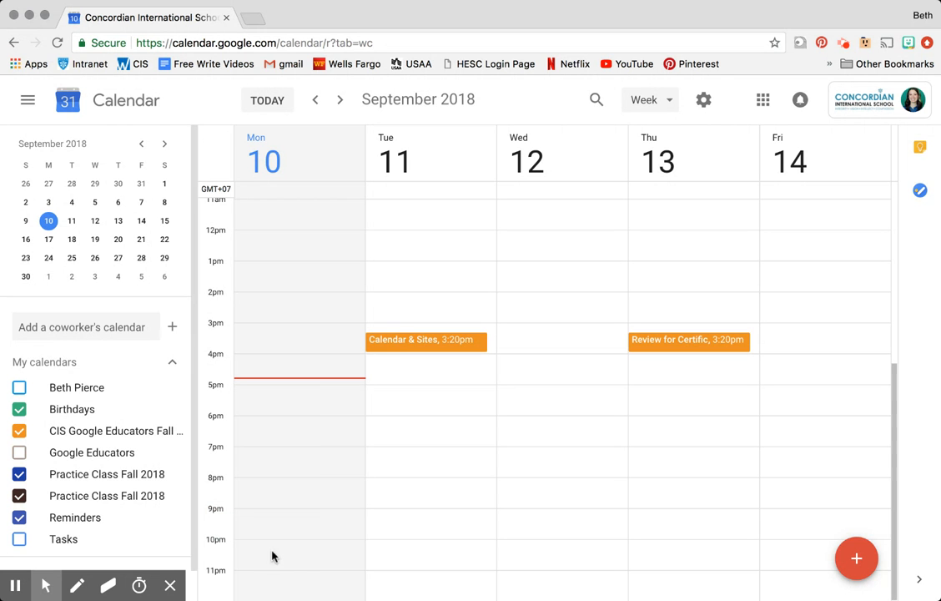
left_click(116, 453)
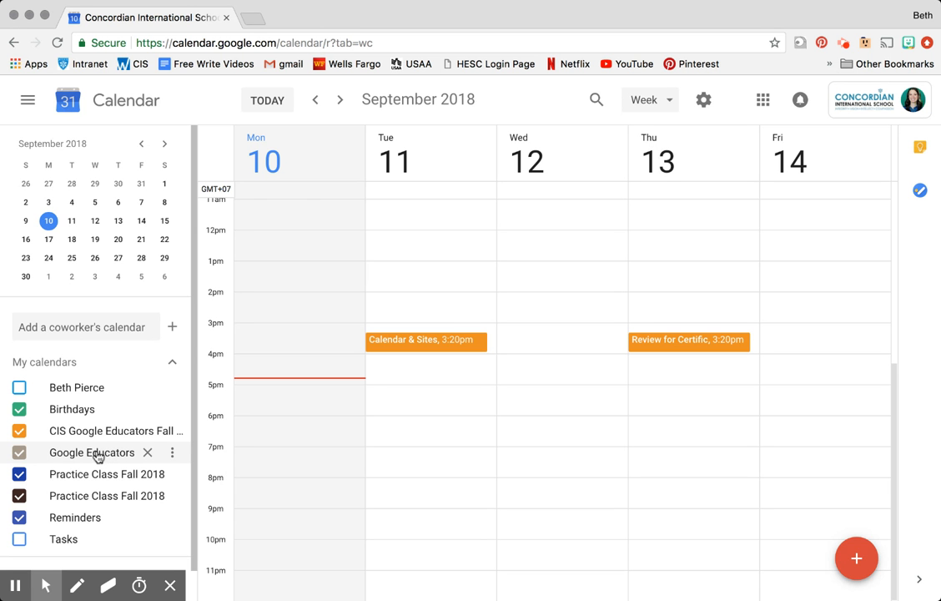
- Hide the Birthdays, CIS Google Educators Fall, both Practice Class Fall 2018 and Reminders calendars
left_click(21, 409)
left_click(20, 432)
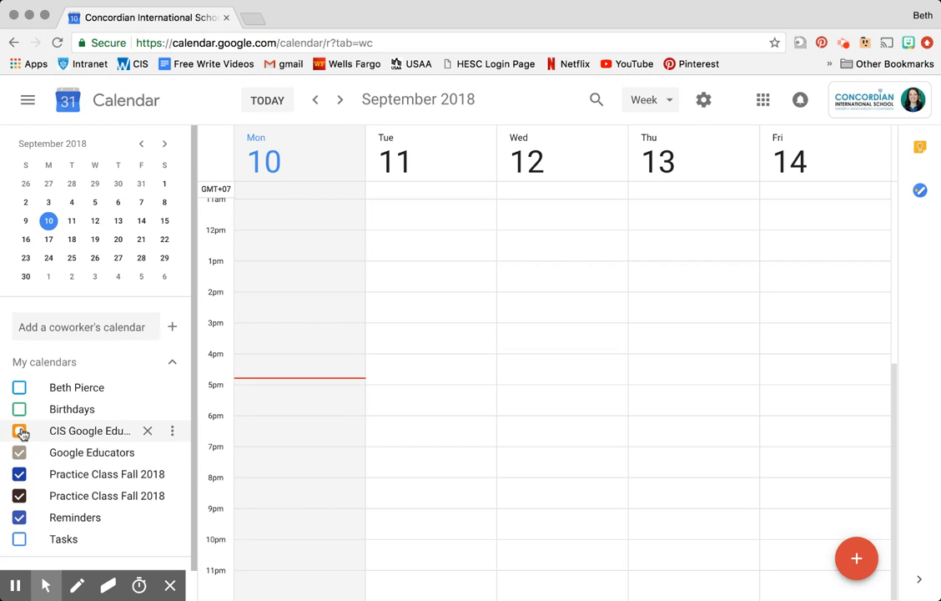
left_click(19, 474)
left_click(19, 496)
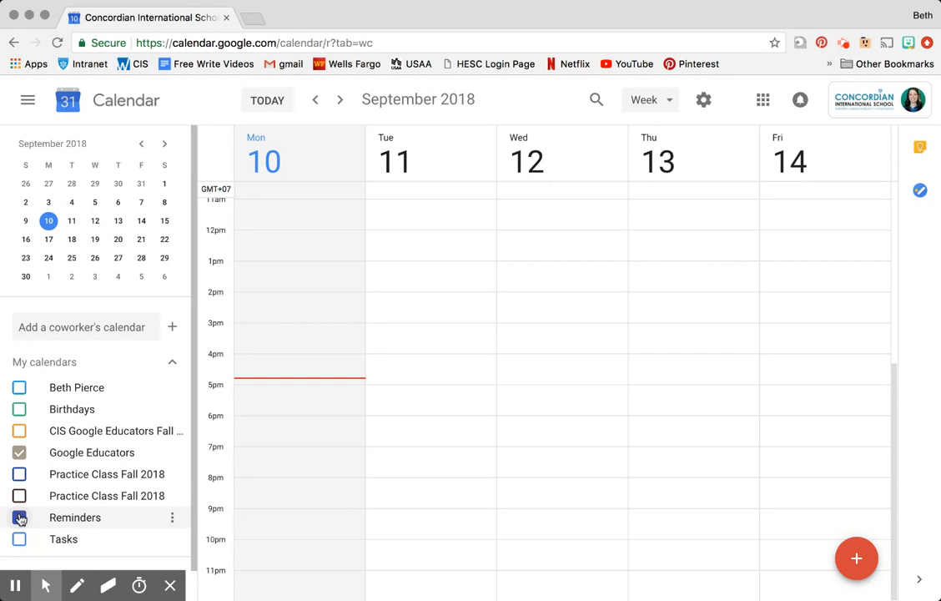
left_click(20, 518)
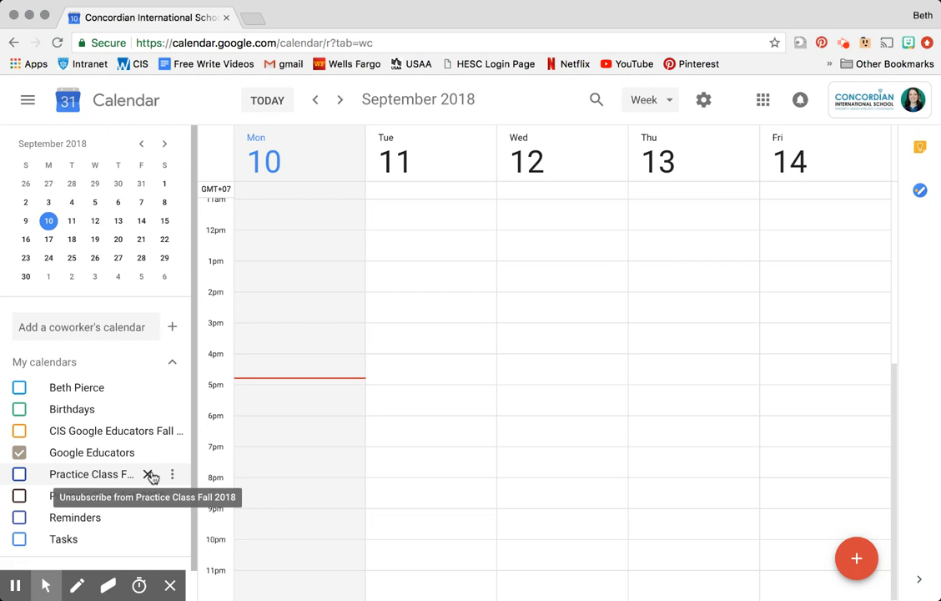
- Remove both Practice Class Fall 2018 calendars from the calendar list
left_click(172, 474)
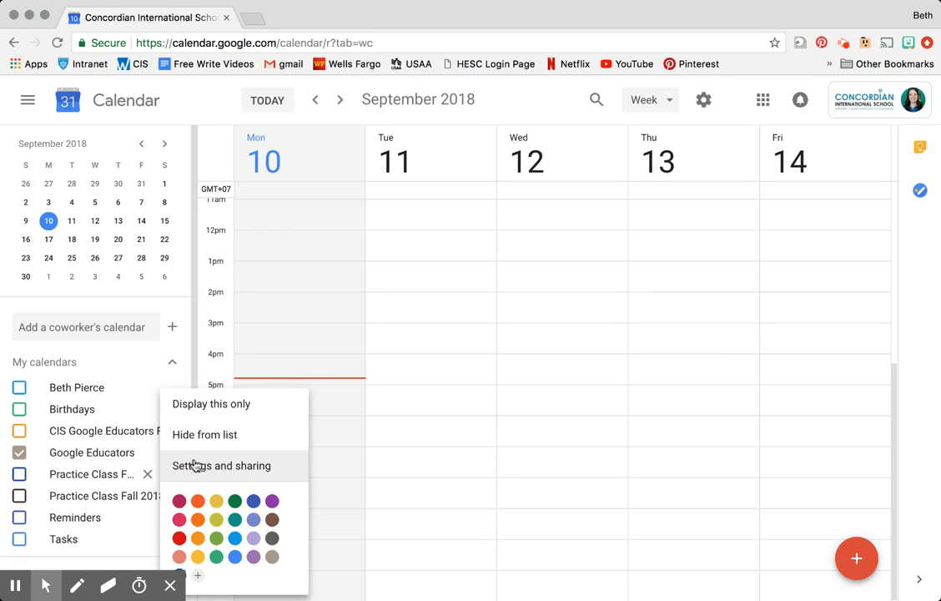
left_click(147, 476)
left_click(147, 474)
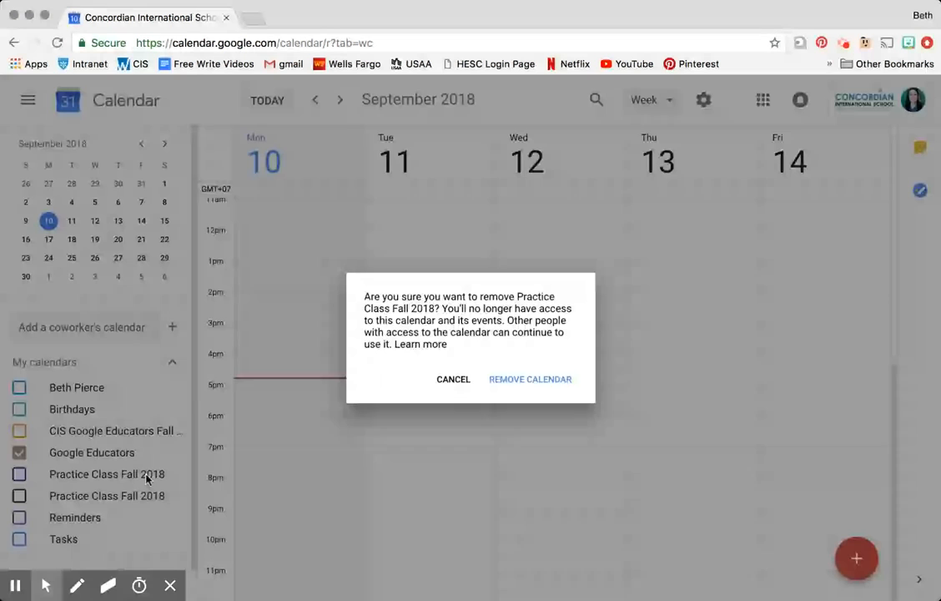
left_click(543, 383)
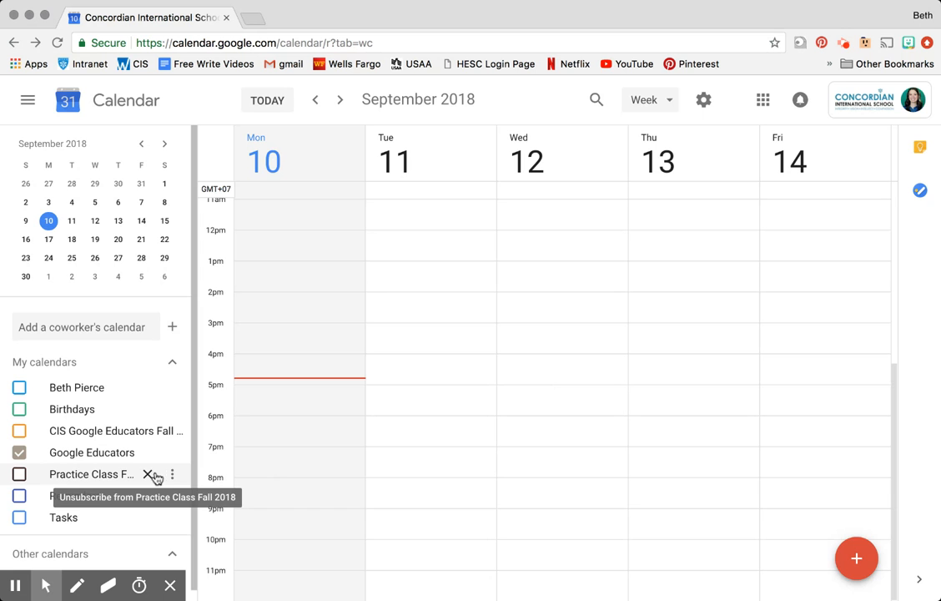
left_click(147, 474)
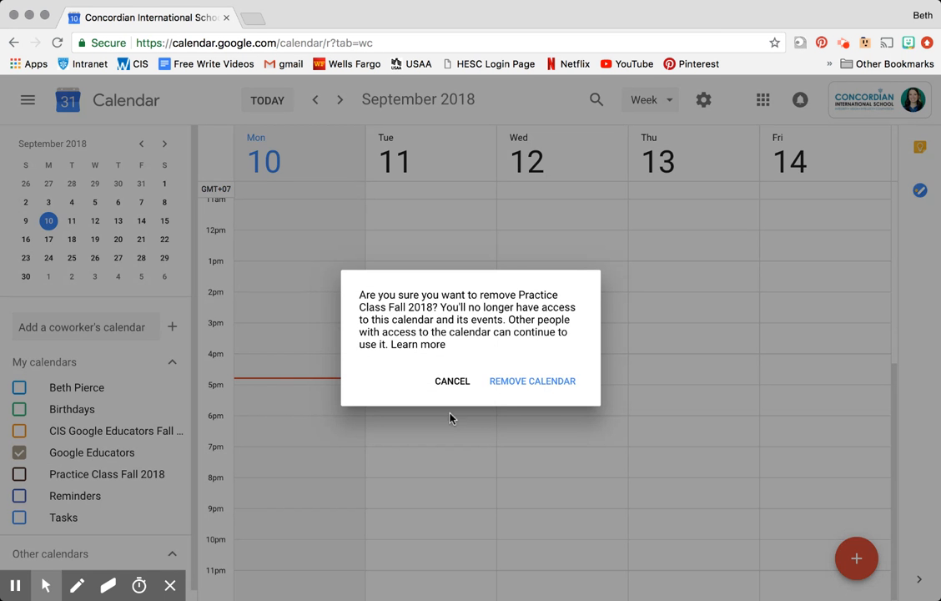
left_click(510, 383)
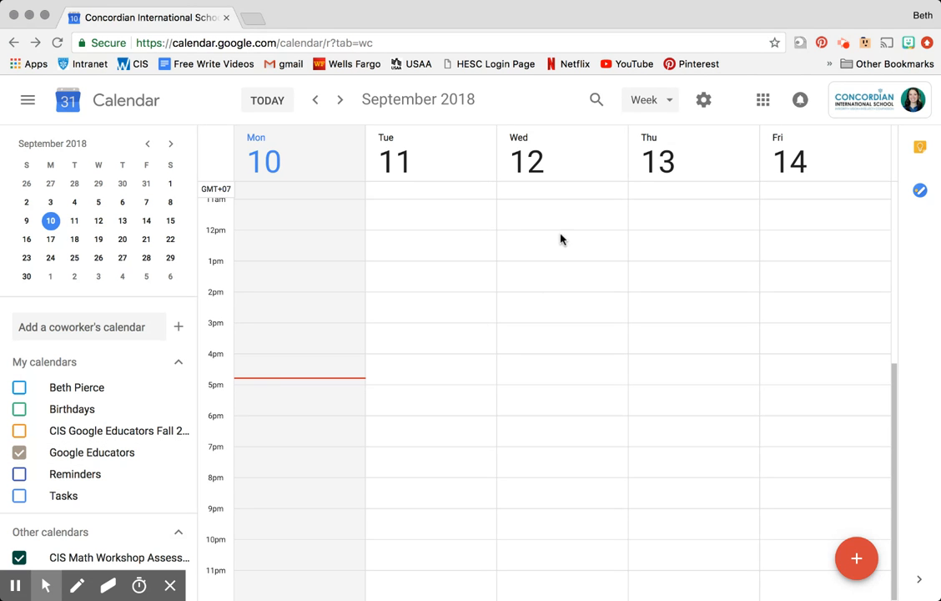
- Start a new event on Wednesday, Sep 12, 2018 and set its start time to 6:15pm
left_click(528, 430)
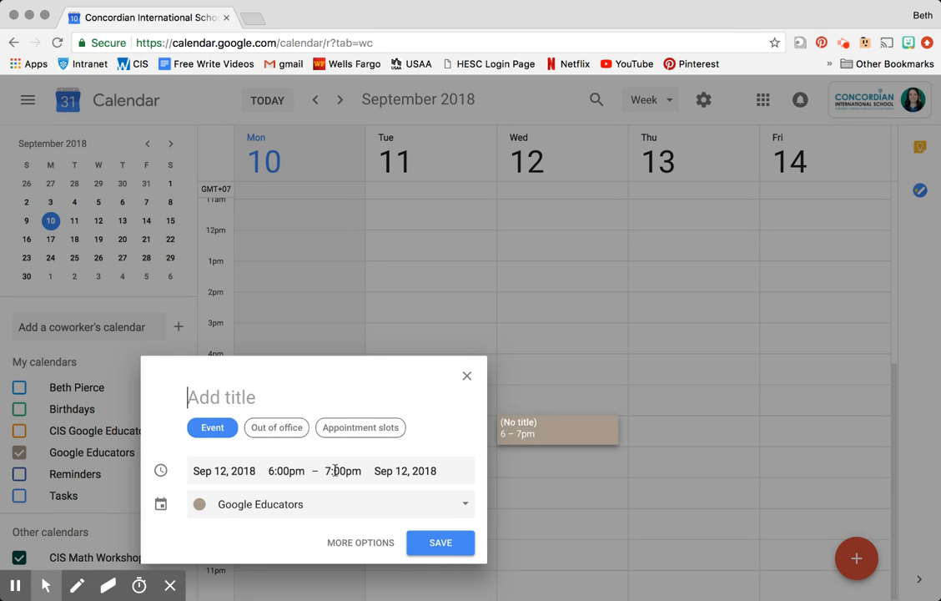
left_click(287, 472)
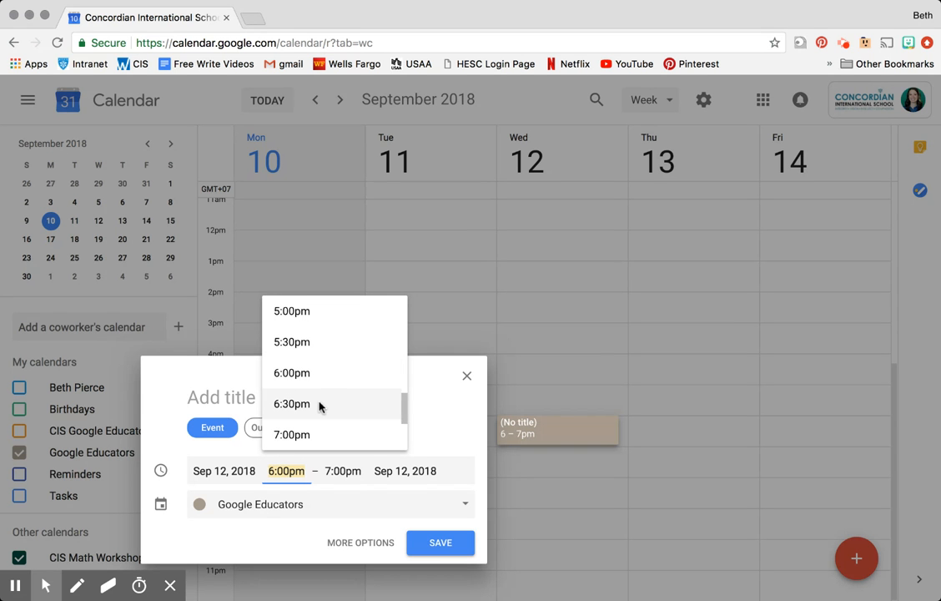
left_click(283, 472)
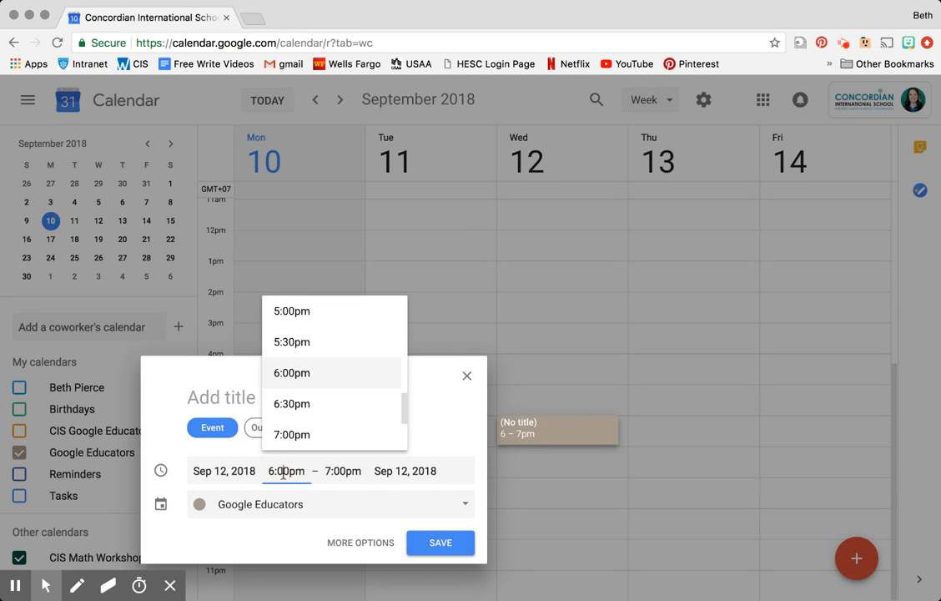
key("BackSpace")
key("BackSpace")
type("15")
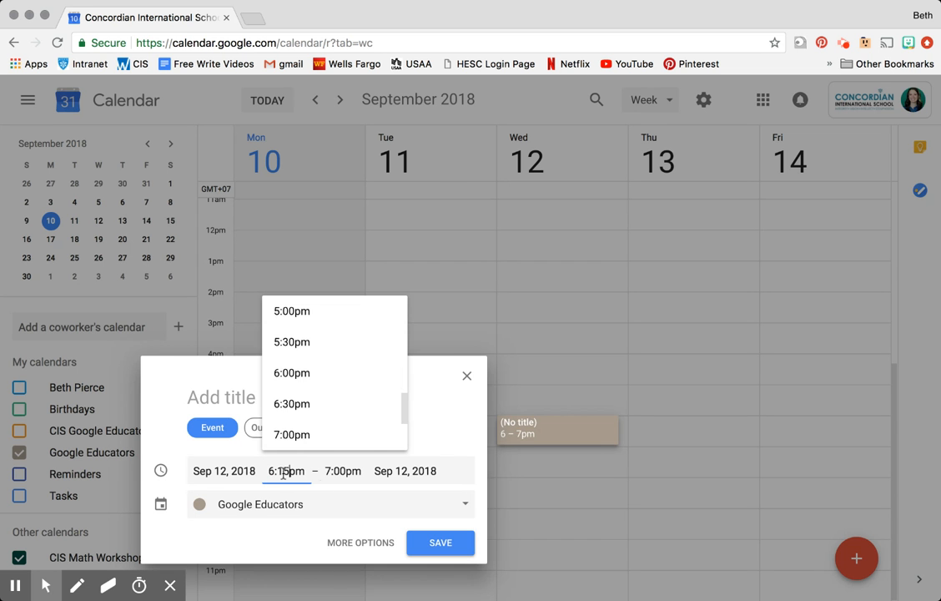
- Set the new event's end time to 8:00pm
left_click(328, 472)
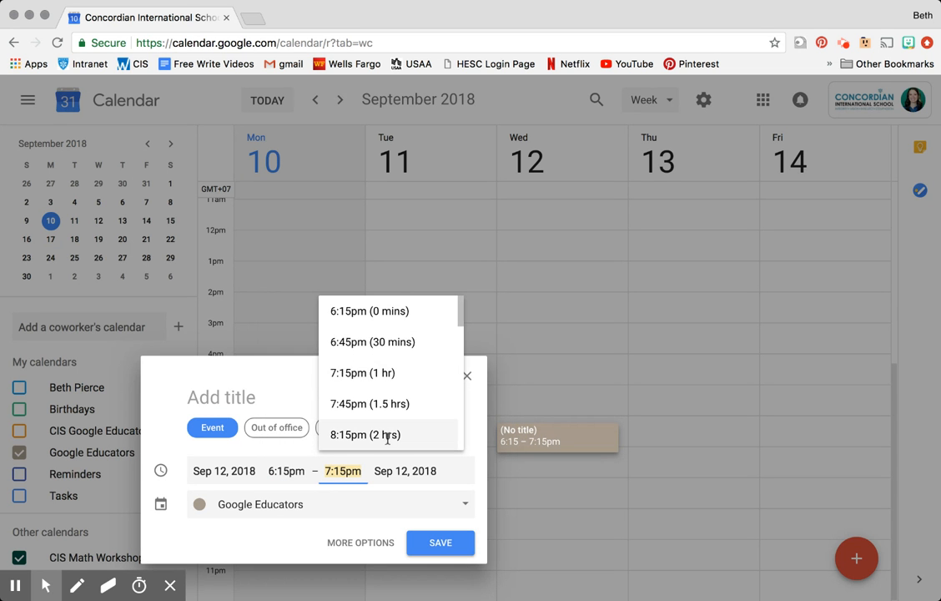
left_click(342, 471)
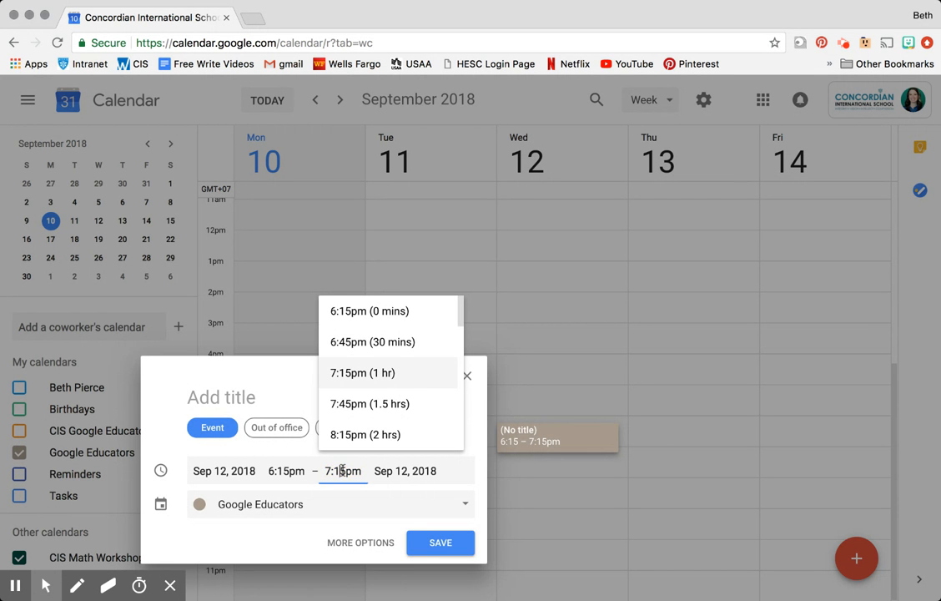
key("Left")
key("Left")
key("BackSpace")
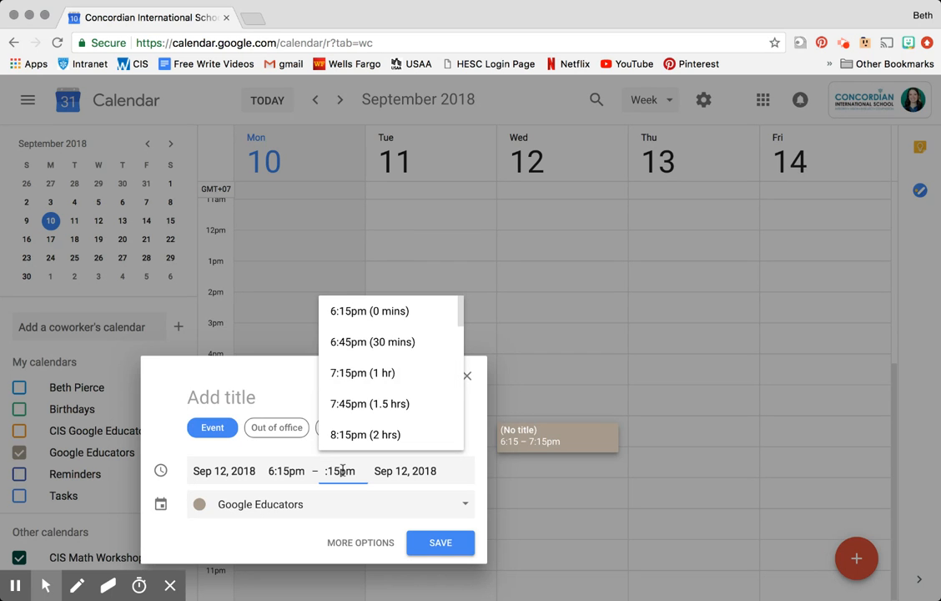
type("8")
key("Right")
key("Right")
key("Right")
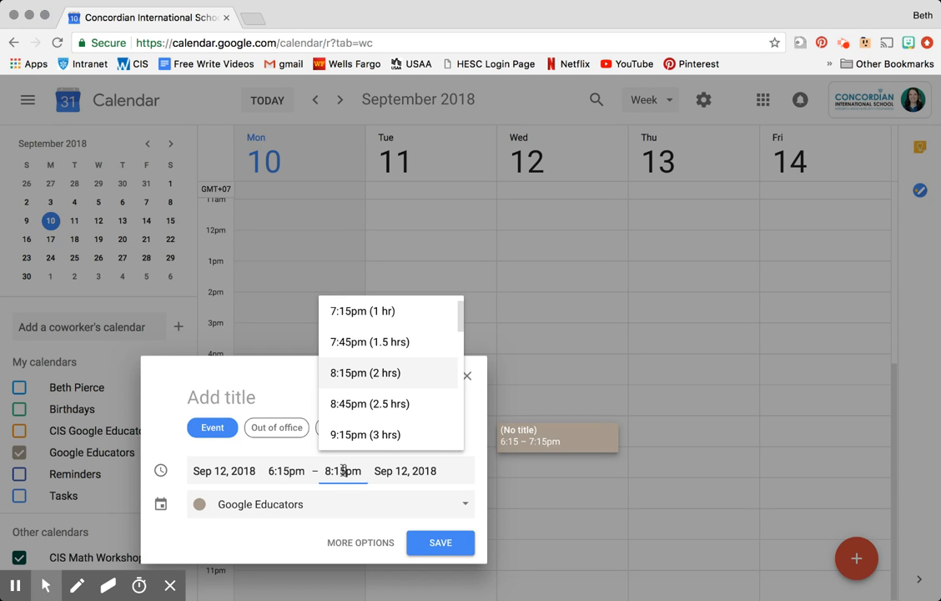
key("BackSpace")
key("BackSpace")
type("00")
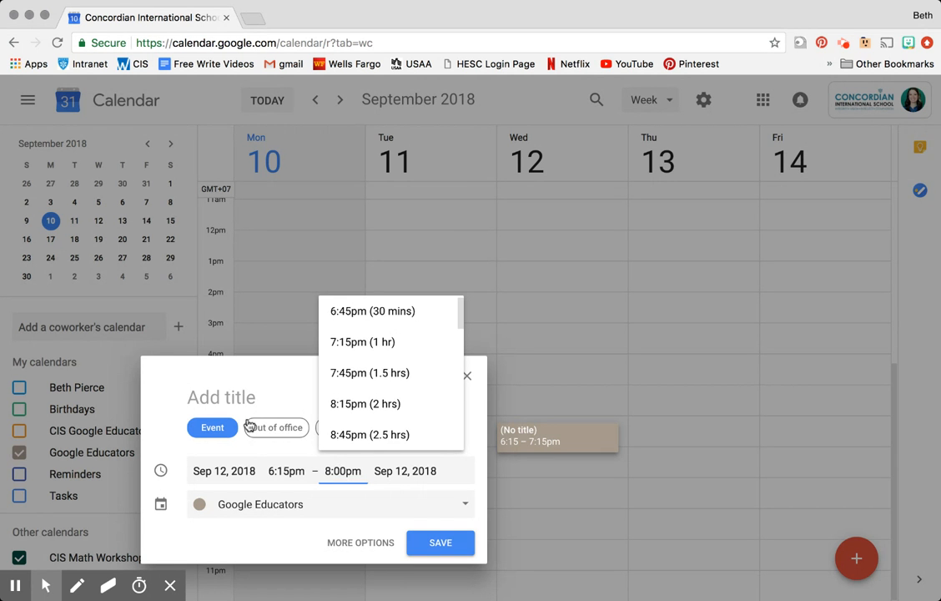
- Title the new event "Test Event" and open its full editing page
left_click(234, 397)
type("Test Event")
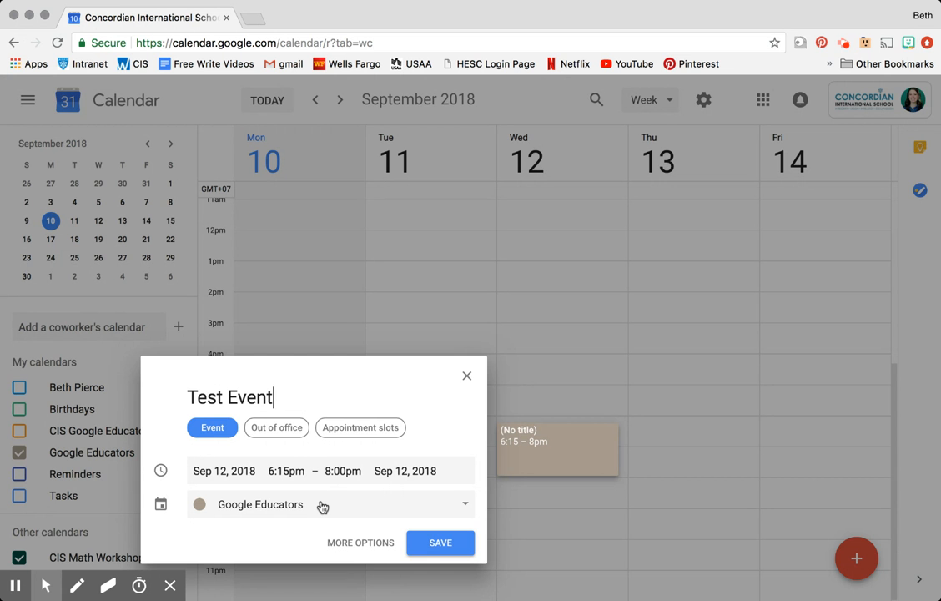
left_click(344, 543)
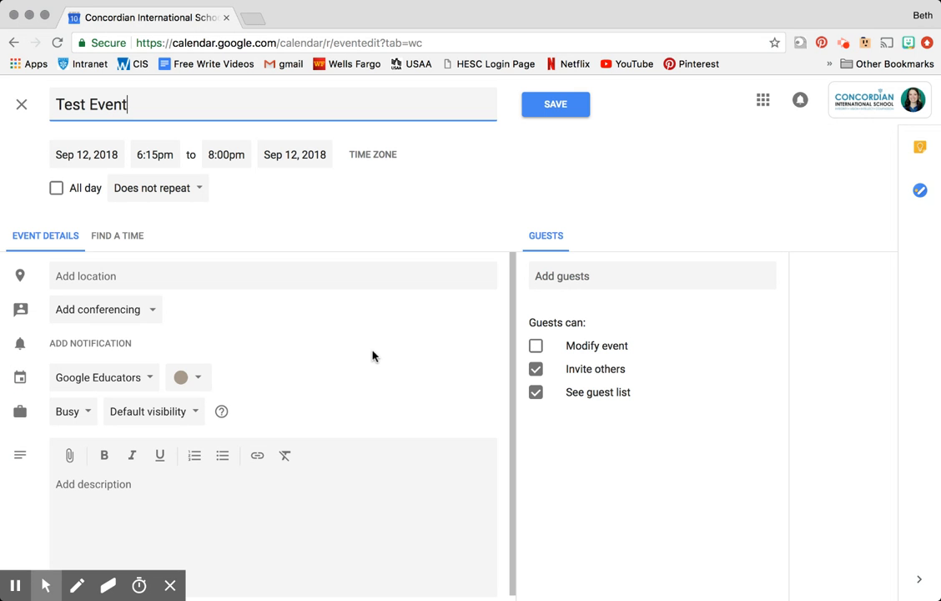
- Set the event's location to "Room 7209" without using a suggested address
left_click(272, 276)
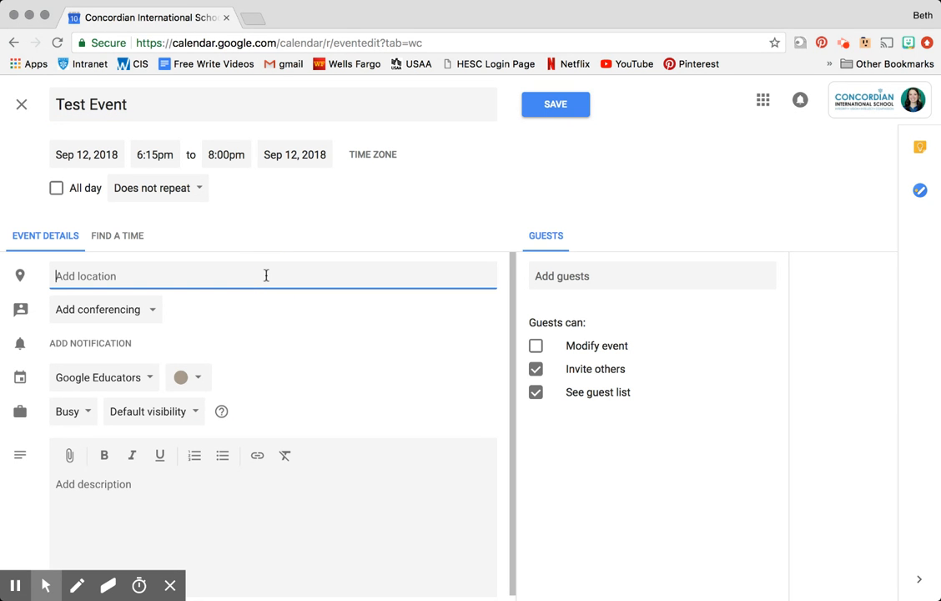
type("Rom")
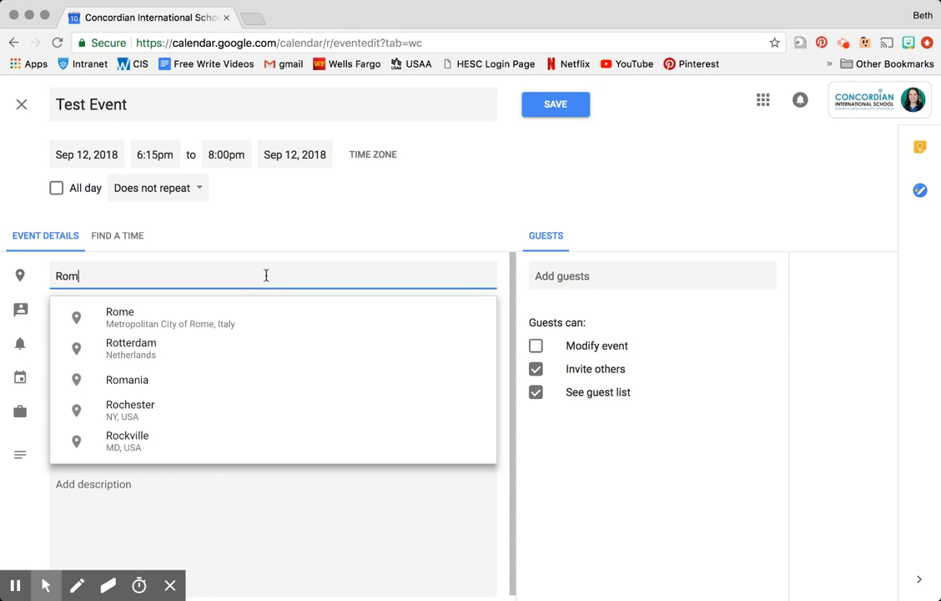
key("BackSpace")
type("om ")
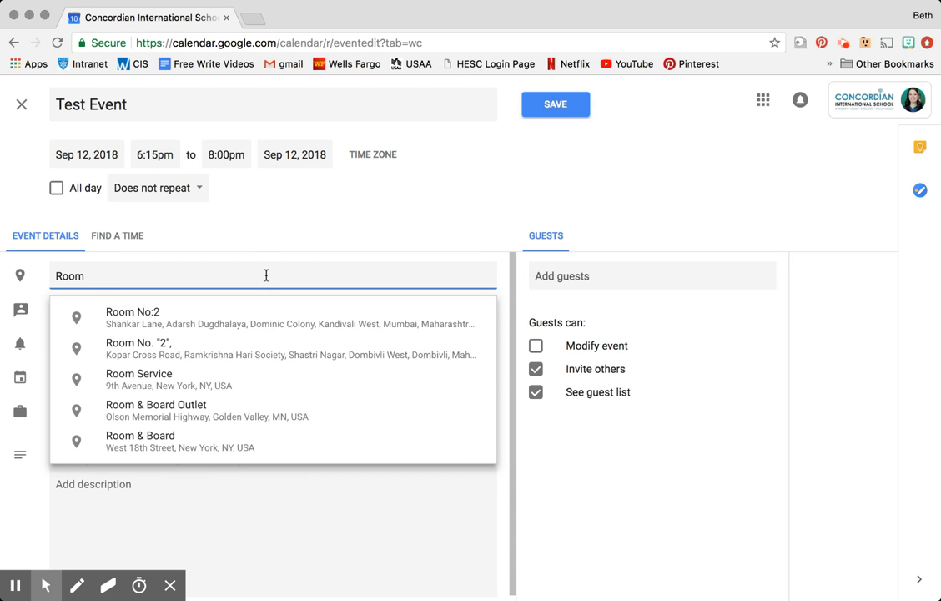
type("7209")
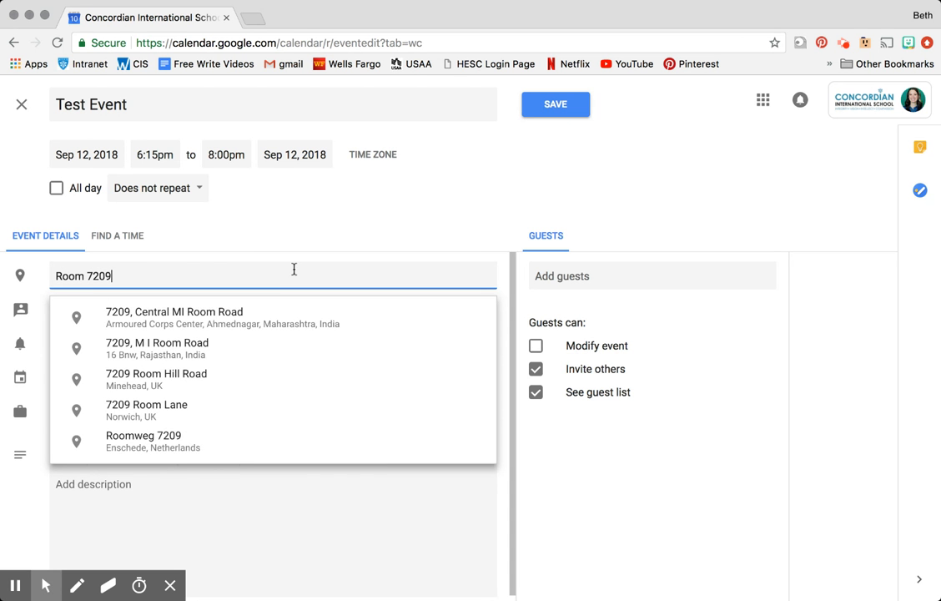
left_click(313, 232)
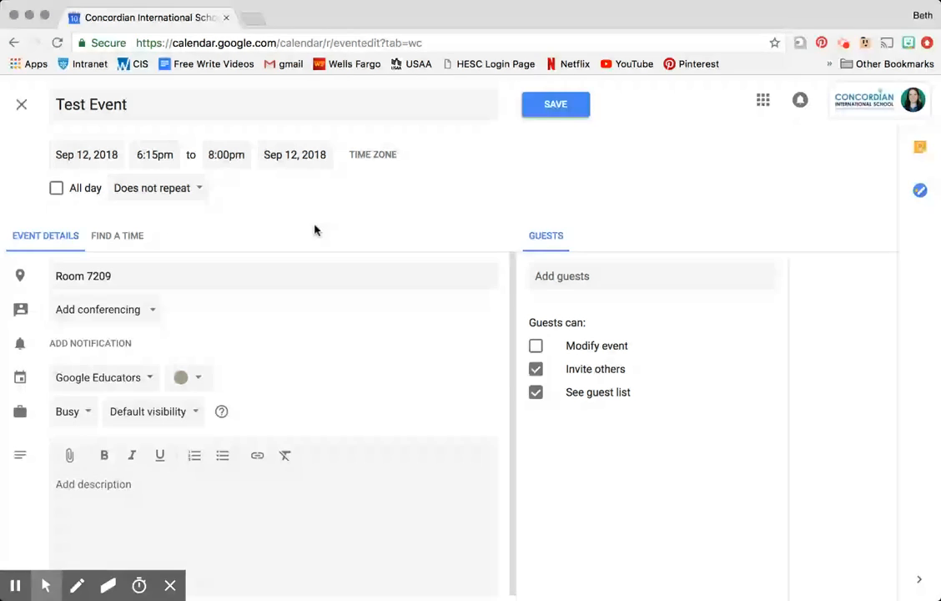
left_click(145, 318)
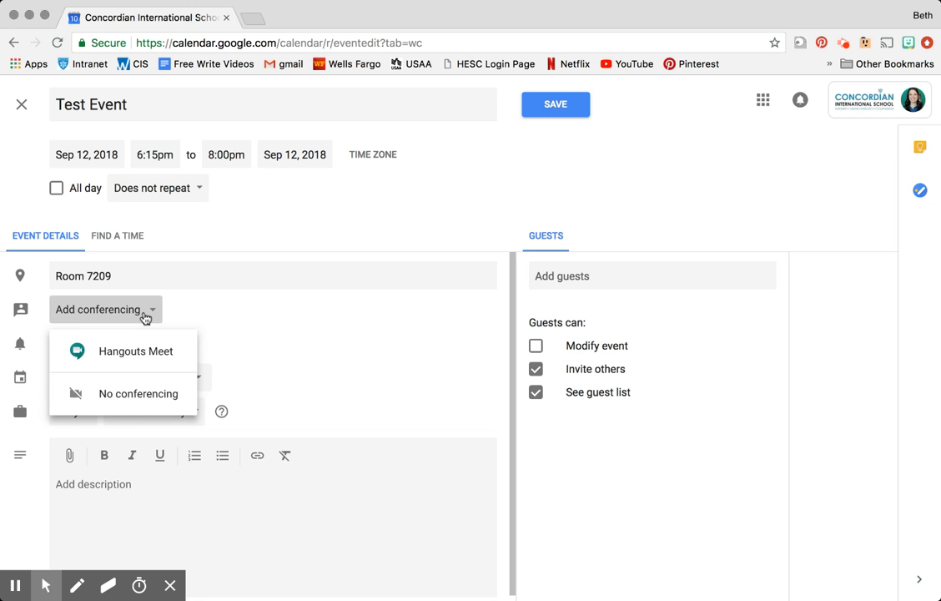
left_click(214, 316)
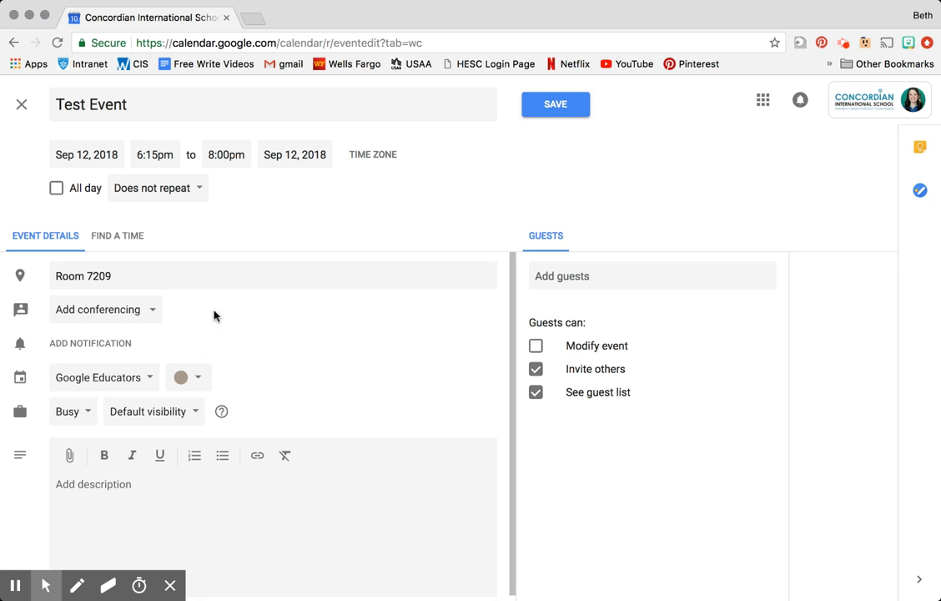
- Attach the recent "Meeting Agenda" document from Drive to the event description
left_click(69, 457)
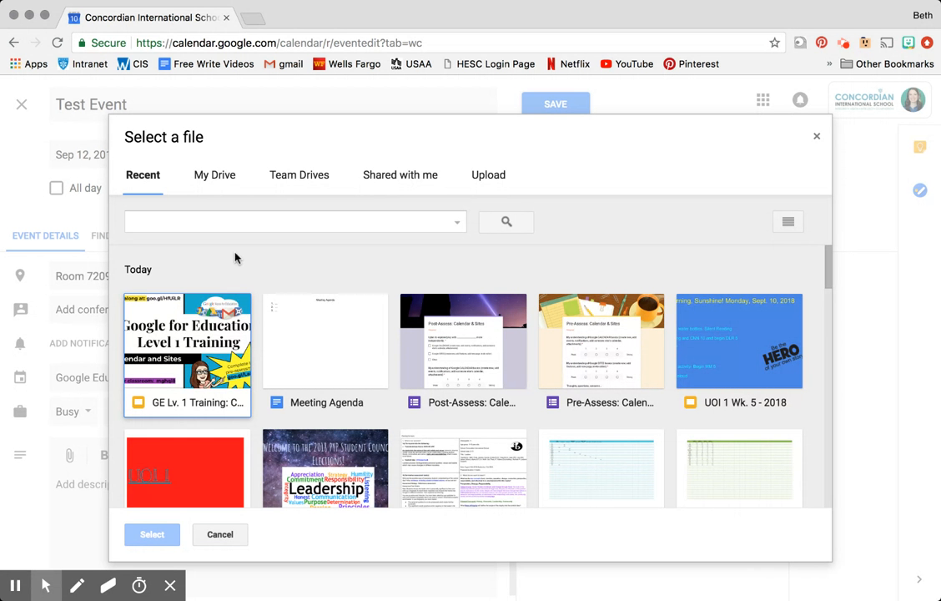
left_click(326, 339)
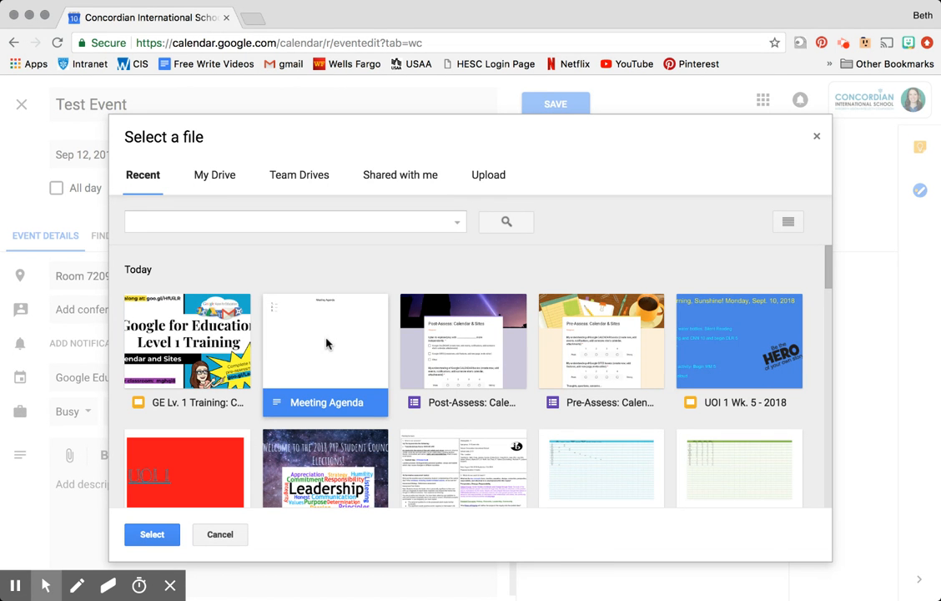
left_click(171, 533)
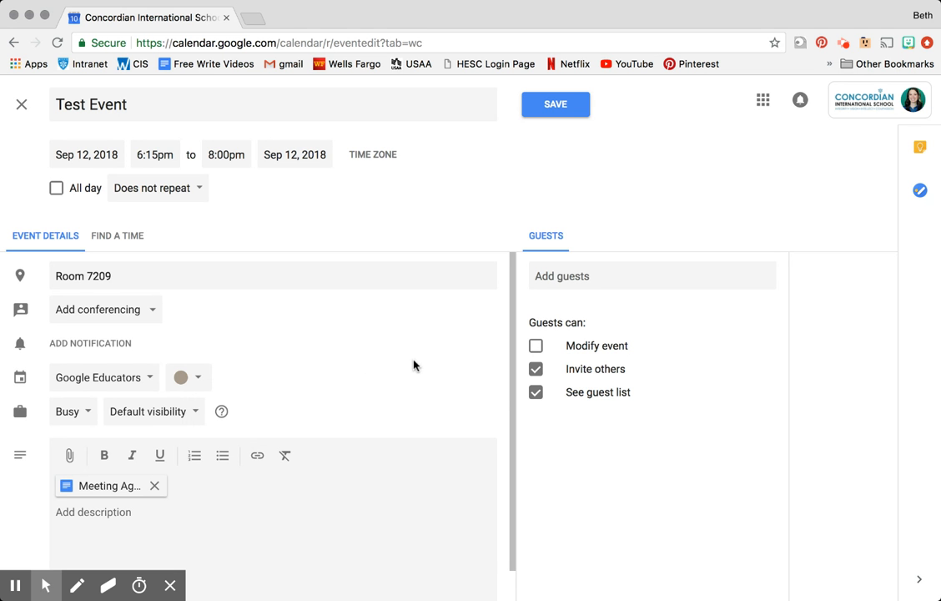
- Add the account owner's concordian.org e-mail address to the event as a guest
left_click(589, 275)
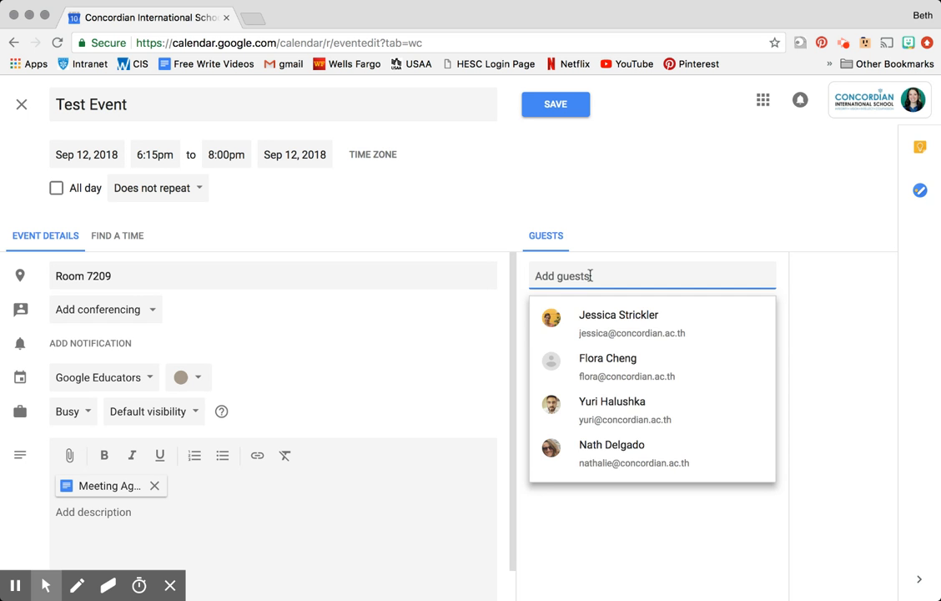
type("bet")
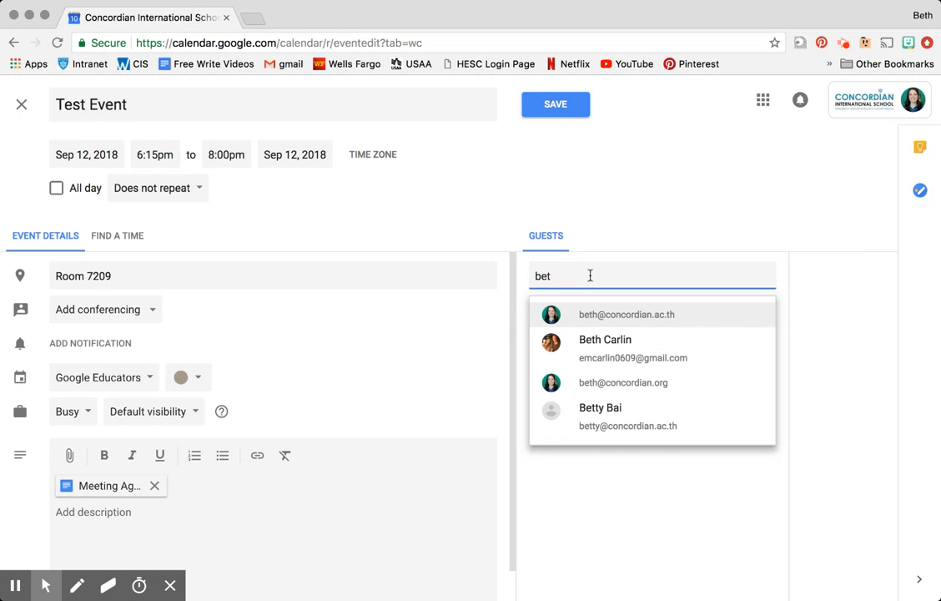
type("h")
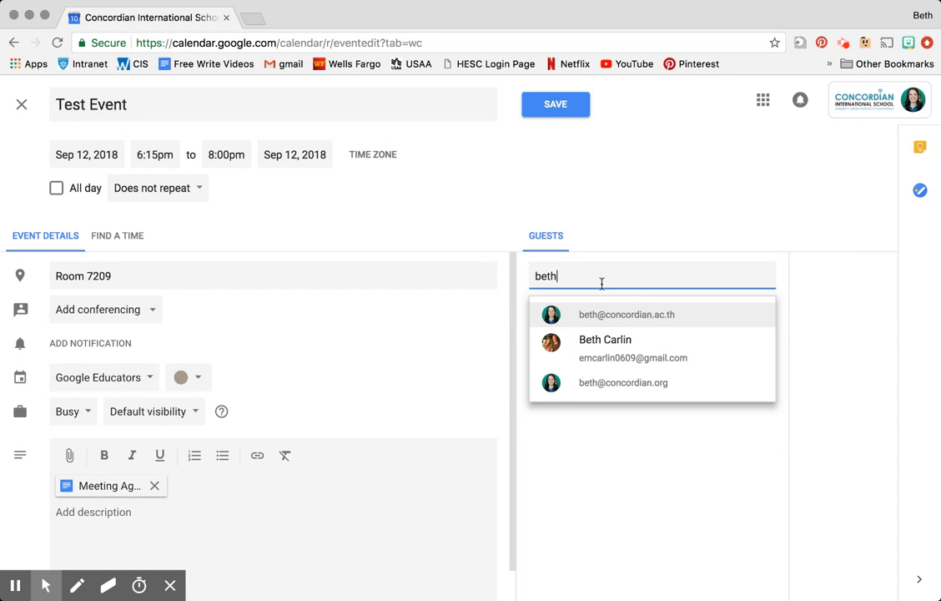
left_click(595, 385)
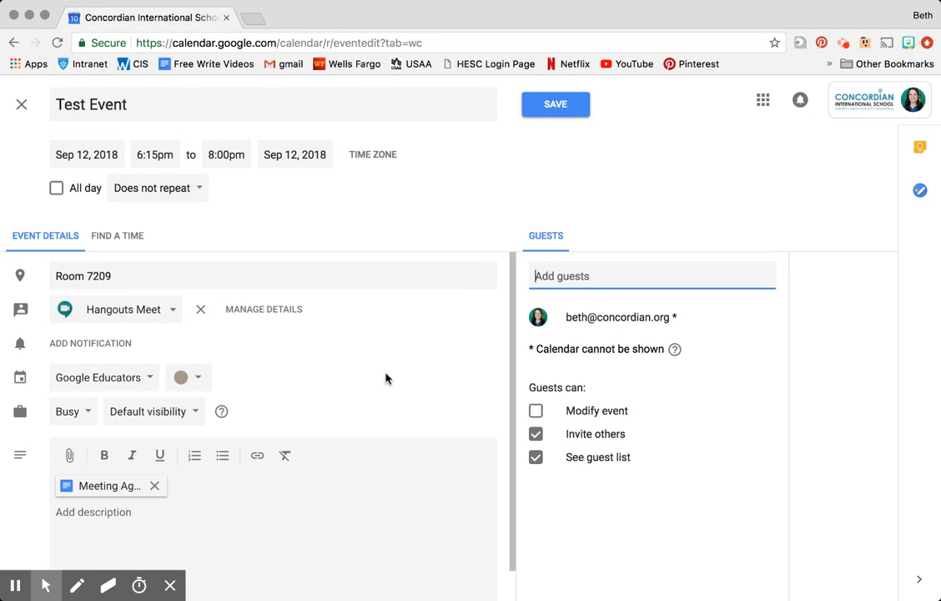
scroll(386, 379, "down", 2)
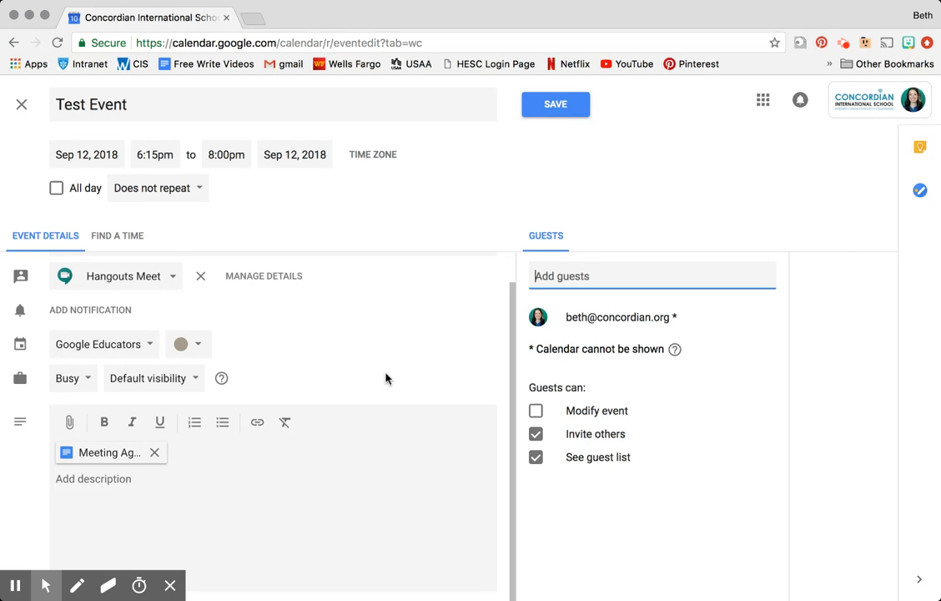
left_click(190, 197)
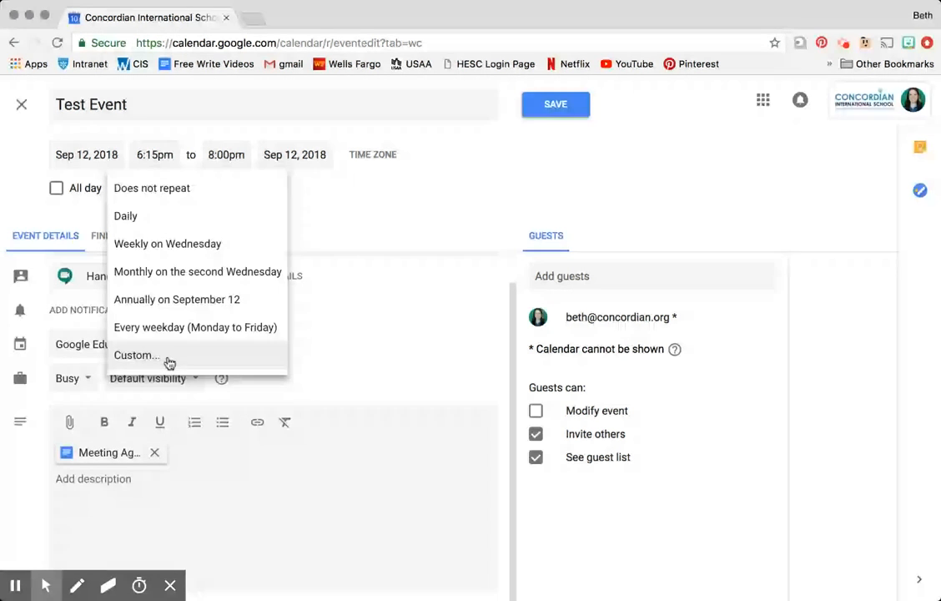
left_click(397, 227)
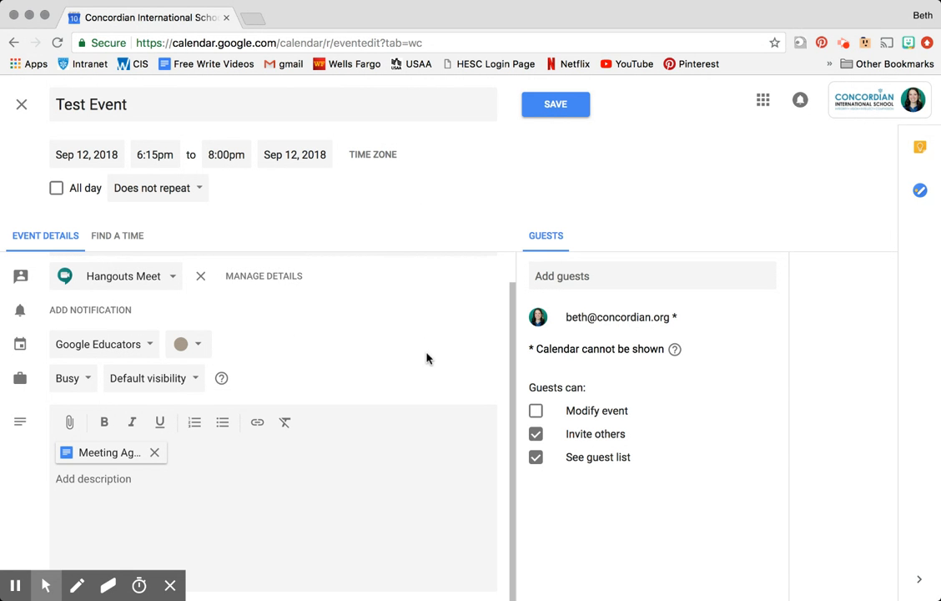
- Add an email reminder to the event, set to 1 day in advance
left_click(120, 312)
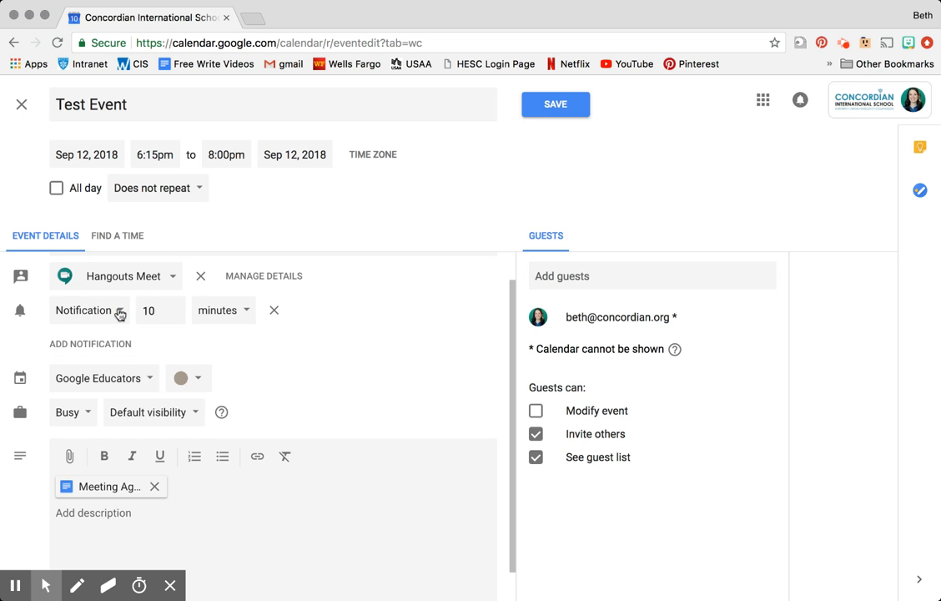
left_click(122, 313)
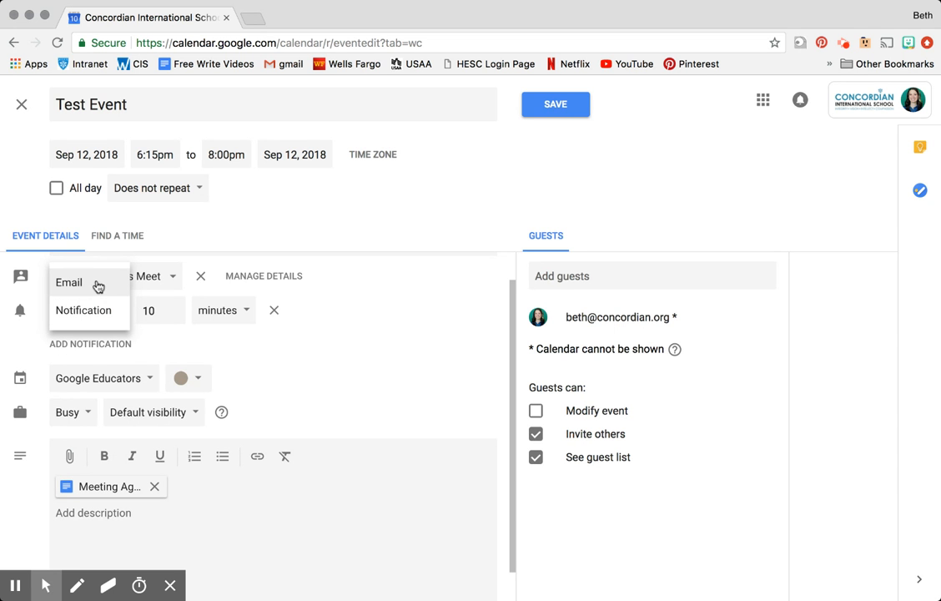
left_click(98, 285)
left_click(133, 310)
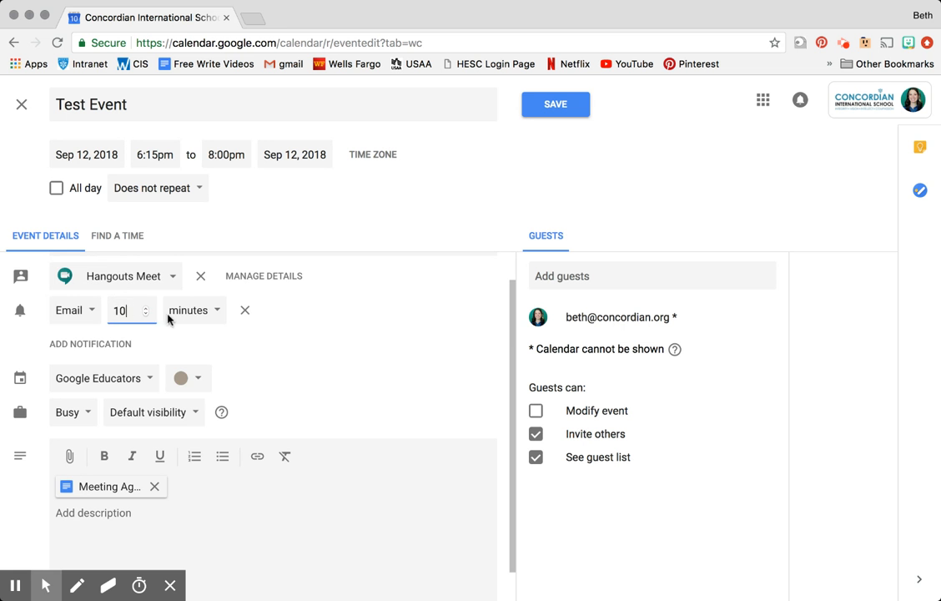
left_click(191, 318)
left_click(185, 365)
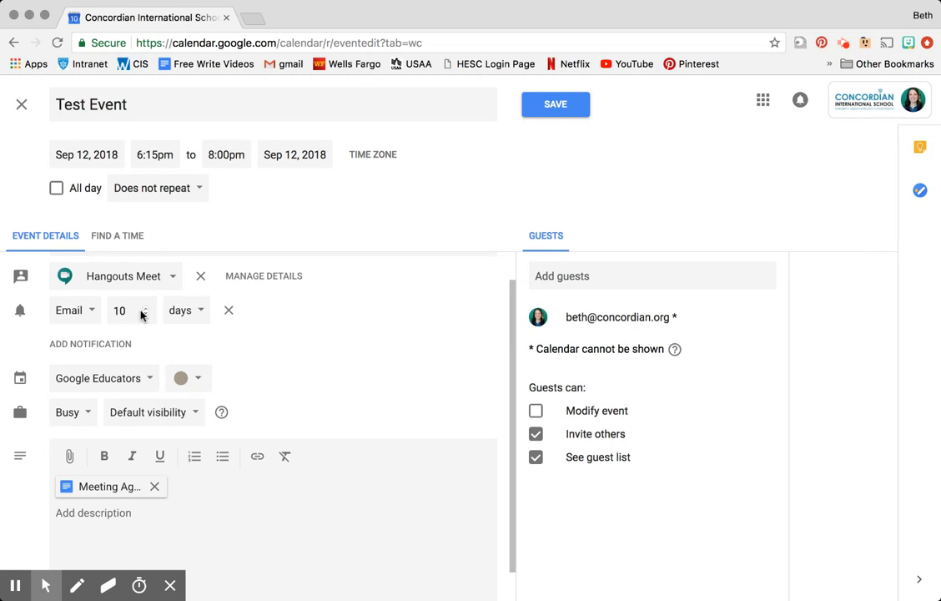
left_click(125, 310)
key("BackSpace")
left_click(269, 346)
- Add a second reminder of type Notification, set to 30 minutes before the event
left_click(94, 343)
left_click(114, 348)
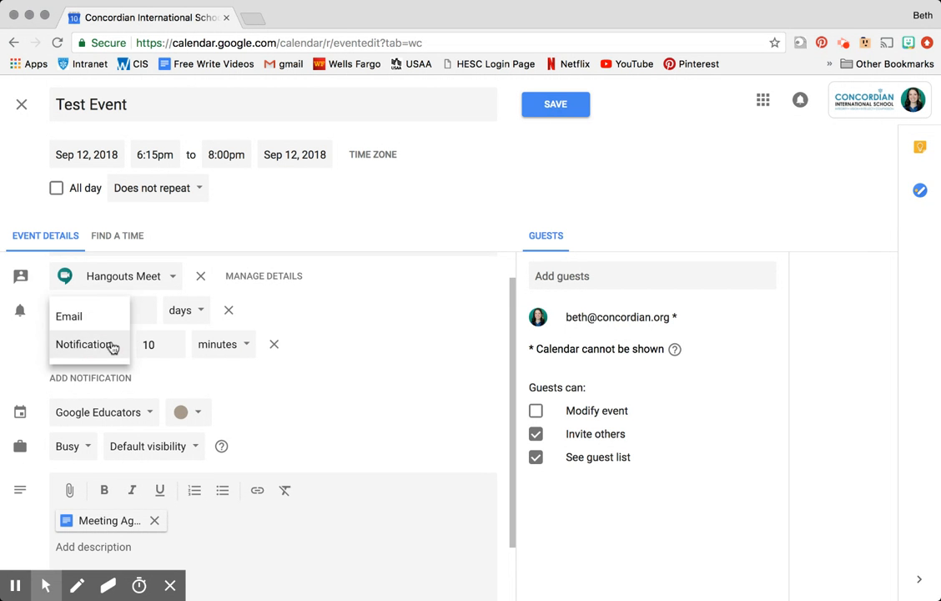
left_click(112, 343)
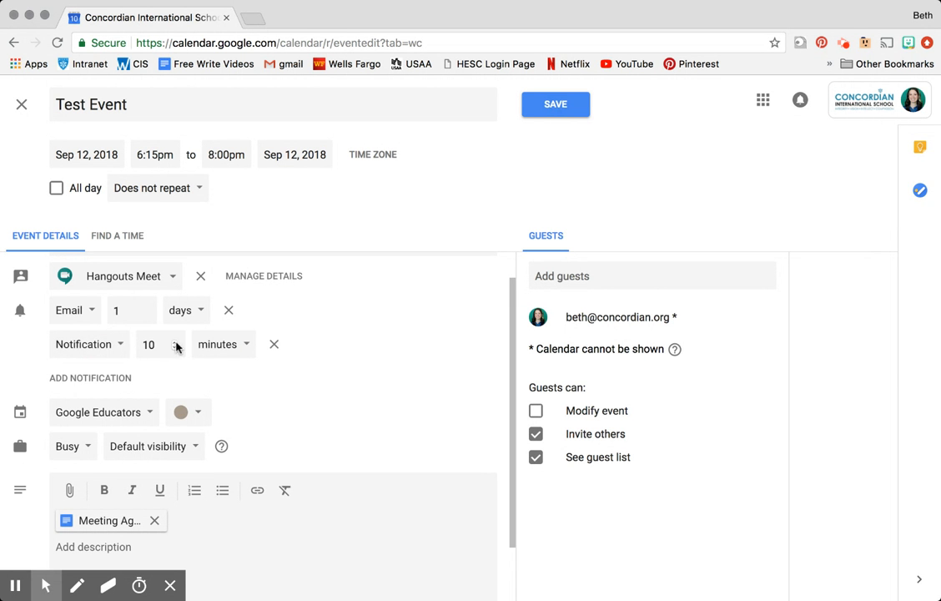
left_click(174, 347)
key("BackSpace")
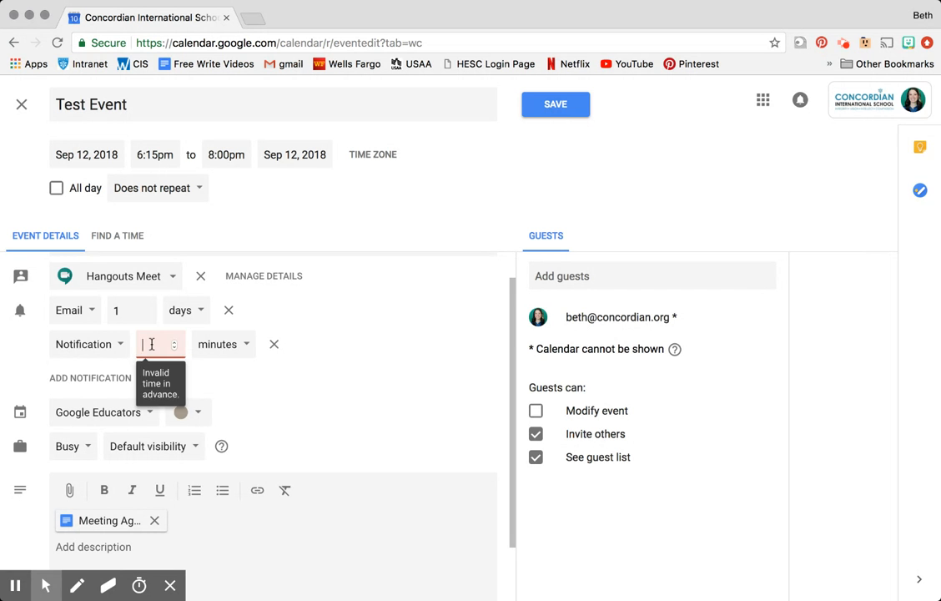
type("30")
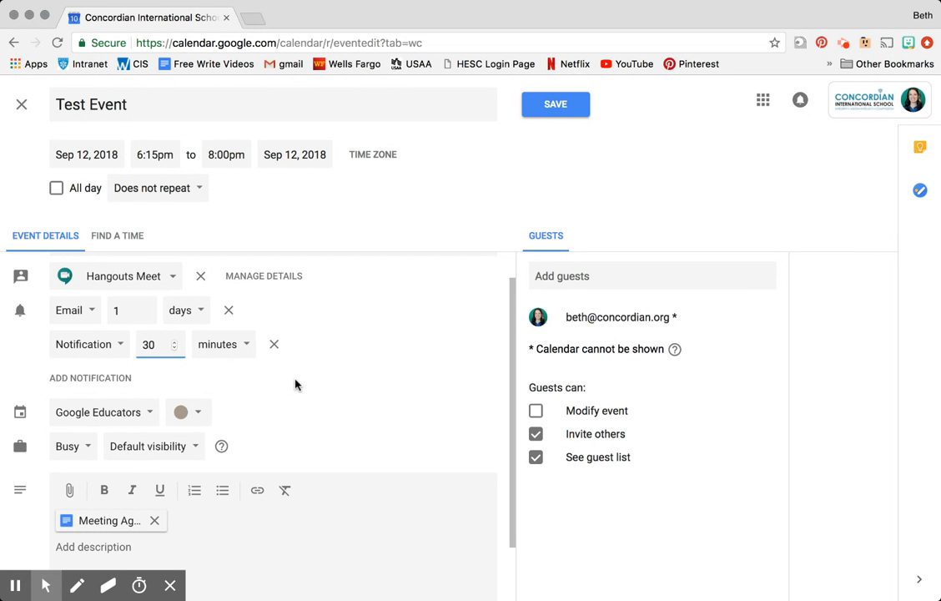
left_click(296, 385)
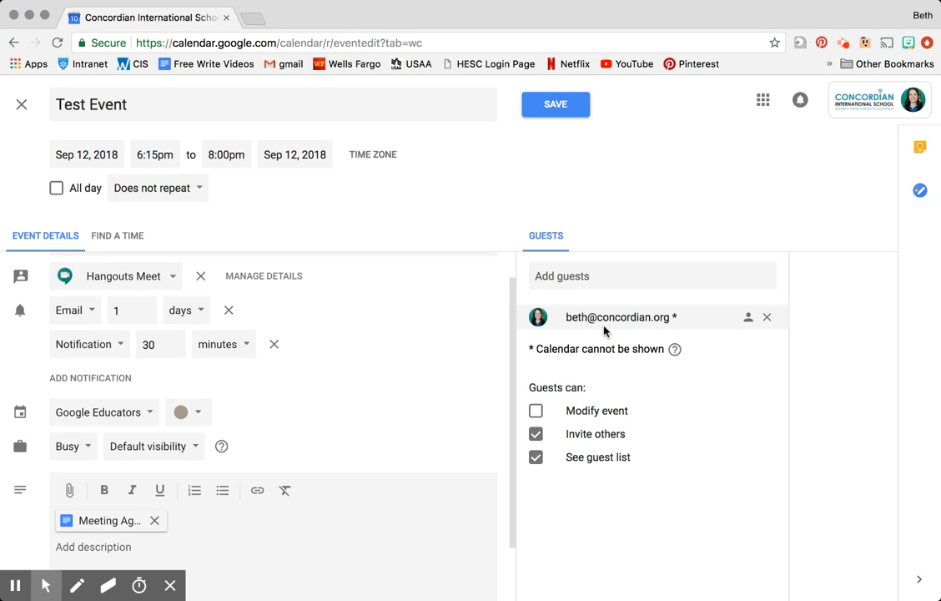
- Save Test Event and choose to send the invitation to the guest
left_click(553, 109)
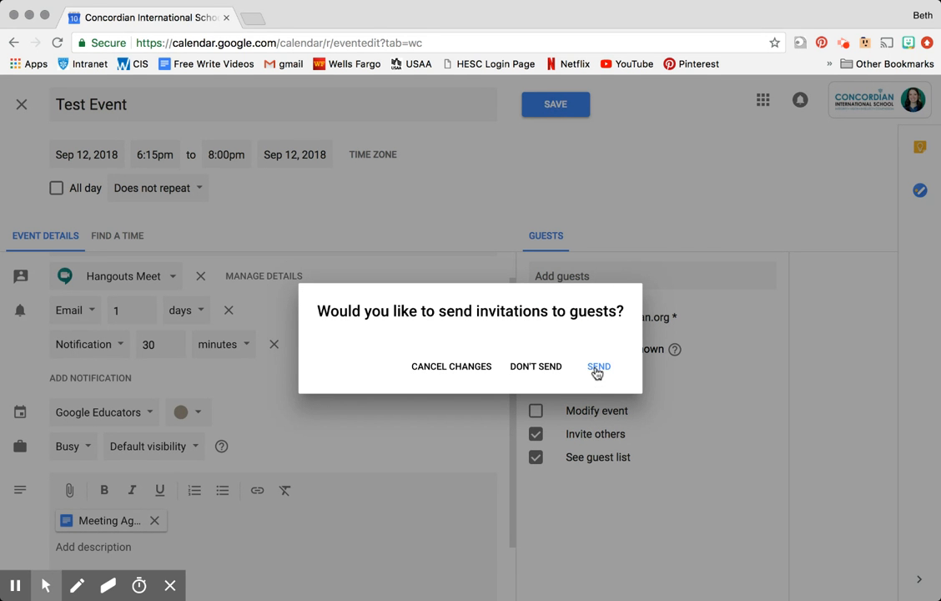
left_click(598, 372)
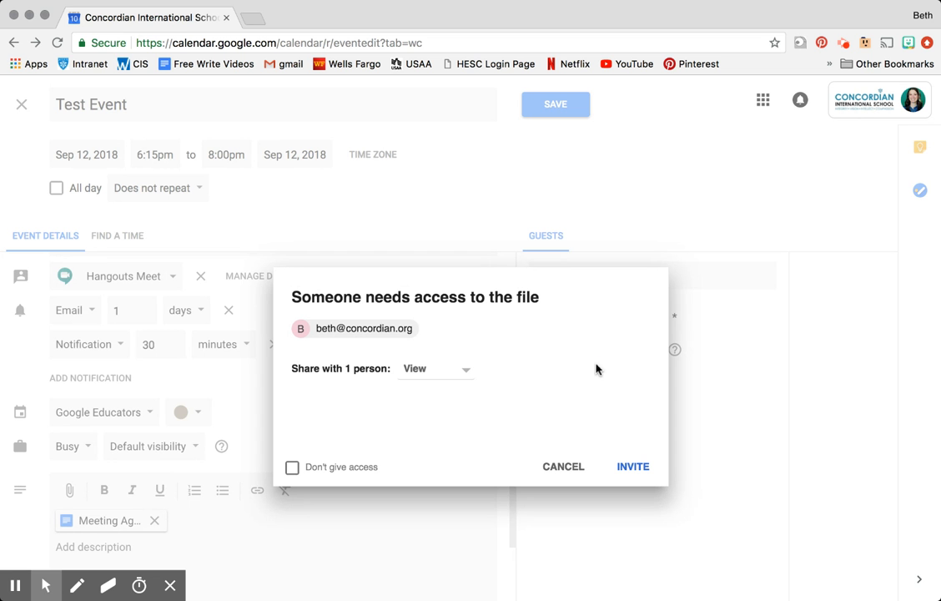
- Give the guest Edit access to the attached file, accept sharing outside the organization, and send the invitation
left_click(435, 371)
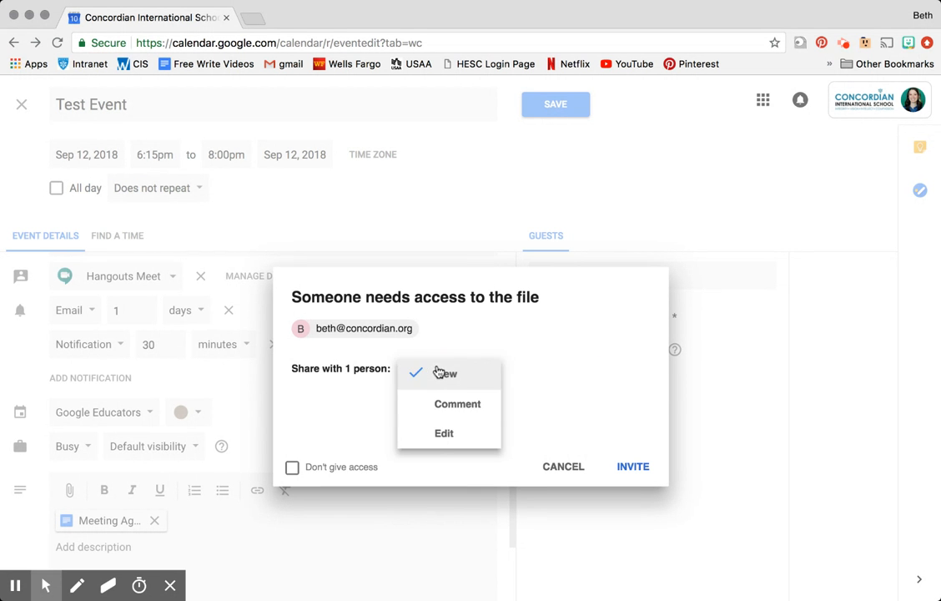
left_click(431, 434)
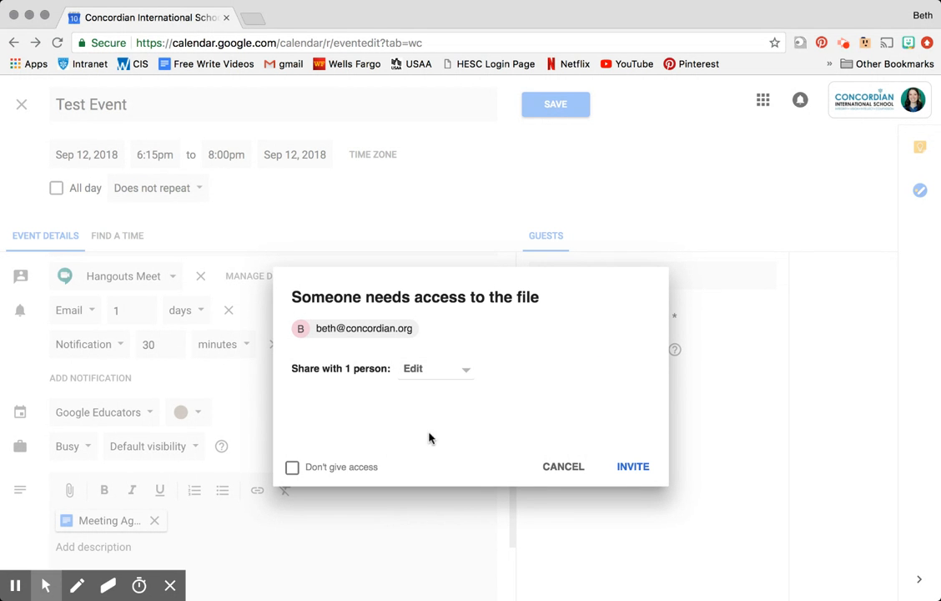
left_click(427, 375)
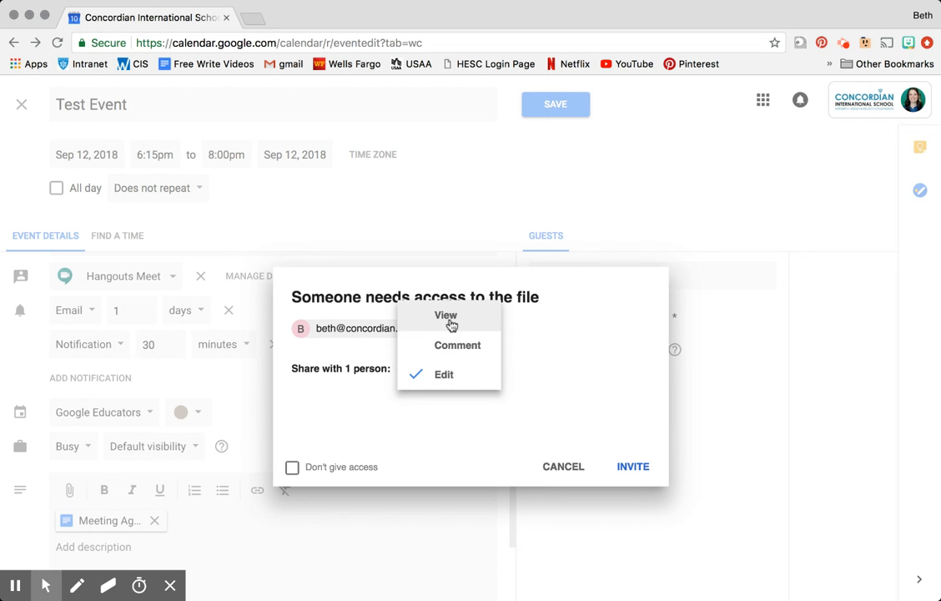
left_click(444, 377)
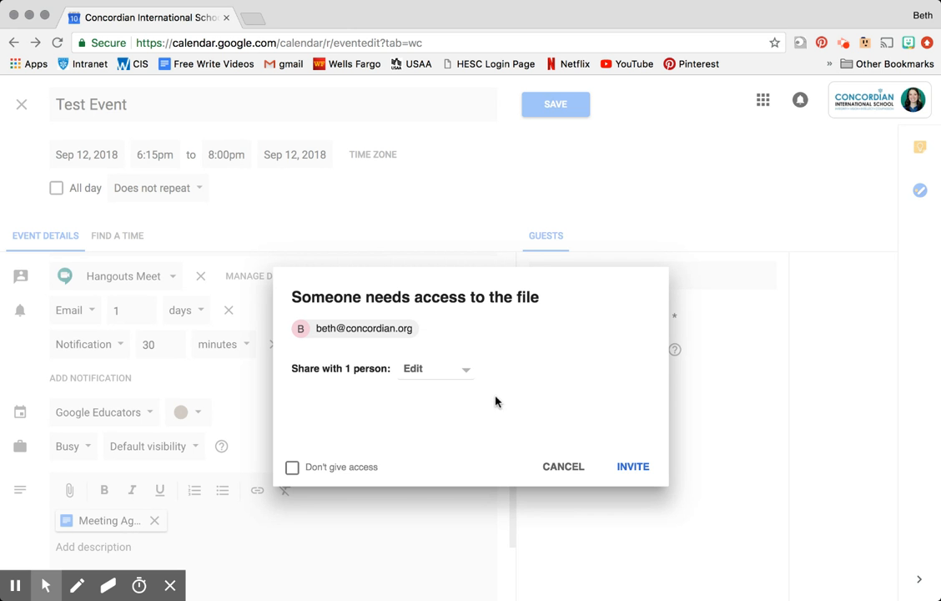
left_click(644, 466)
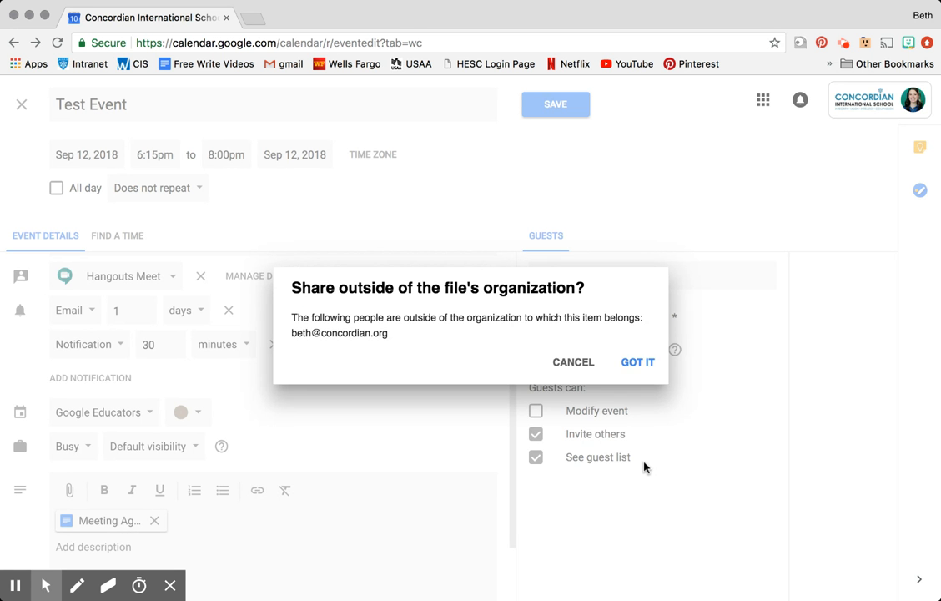
left_click(627, 363)
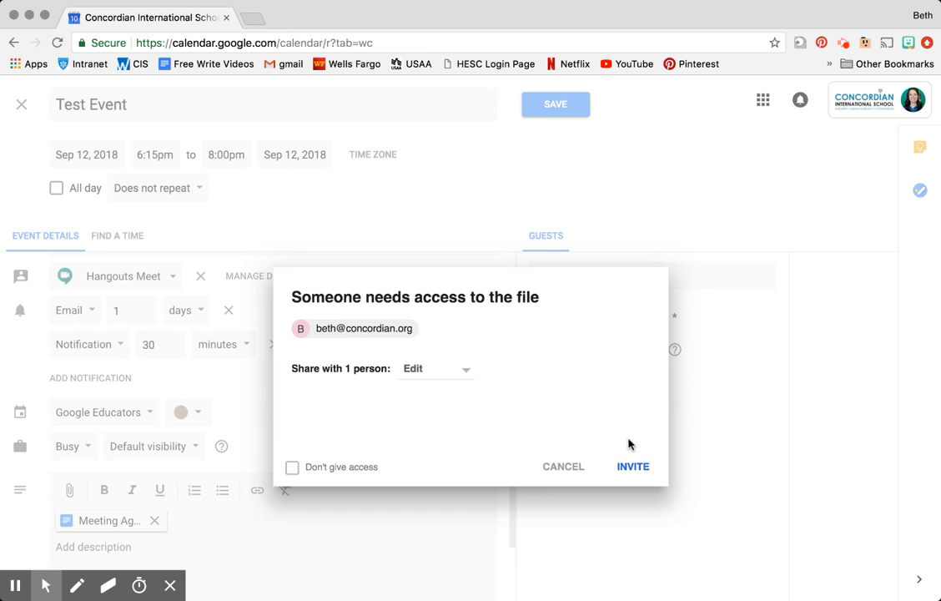
left_click(632, 467)
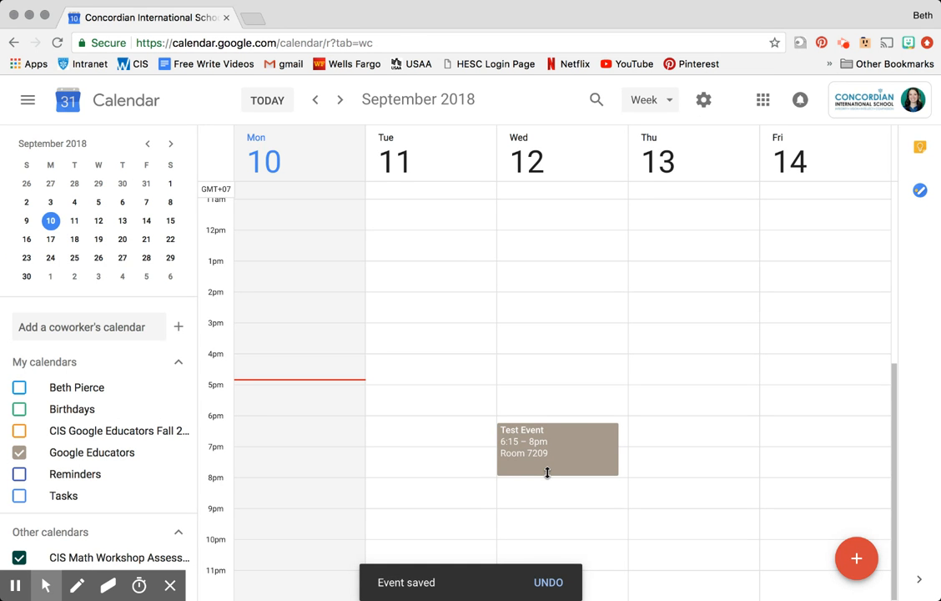
- Find the account owner's concordian.org address among coworkers and choose it to add that calendar
left_click(137, 327)
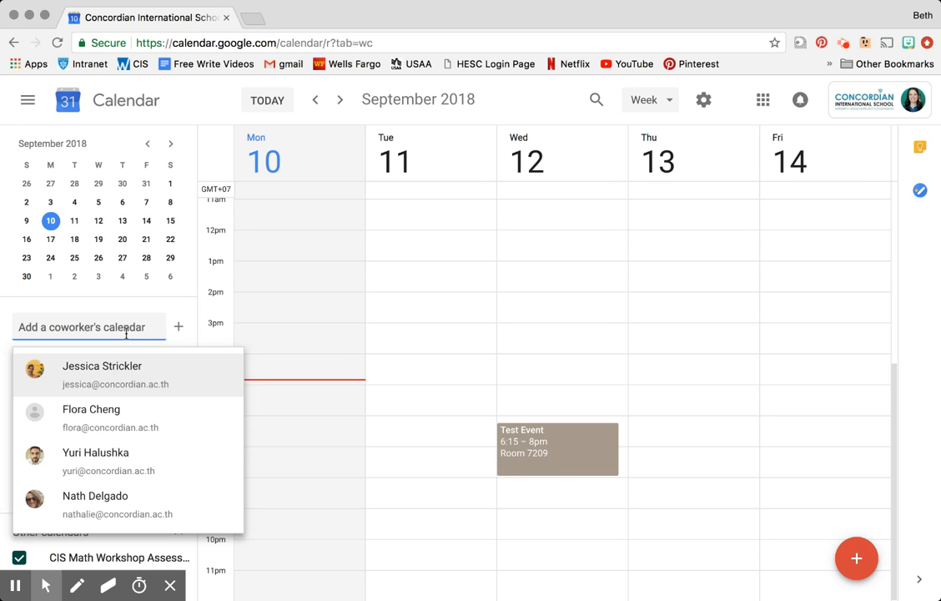
type("beth")
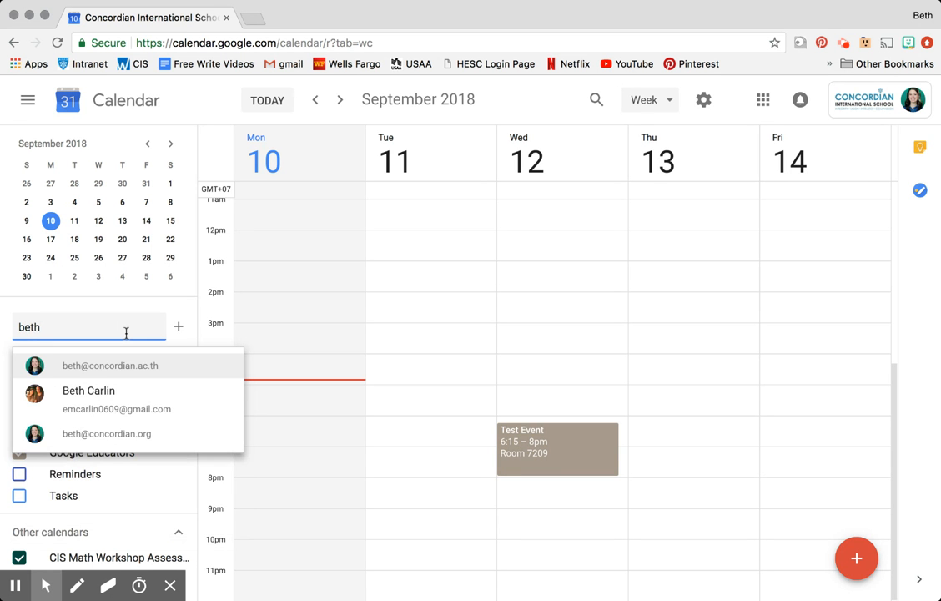
left_click(144, 445)
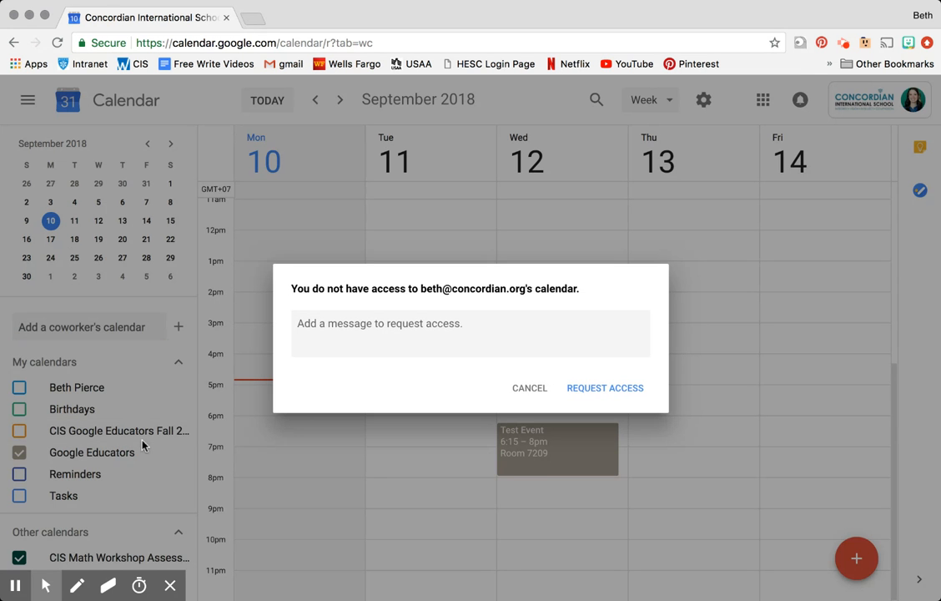
- Request access to the concordian.org calendar with the message "Hey! Give me access please." and close the coworker suggestions
left_click(347, 331)
type("say w")
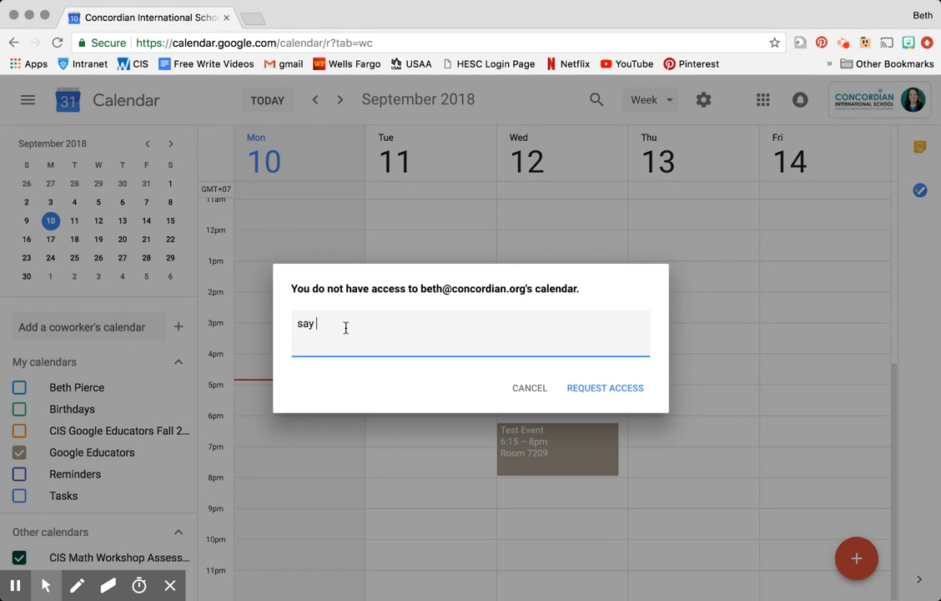
key("BackSpace")
key("BackSpace")
key("BackSpace")
key("BackSpace")
key("BackSpace")
type("Hey! Give me access plea")
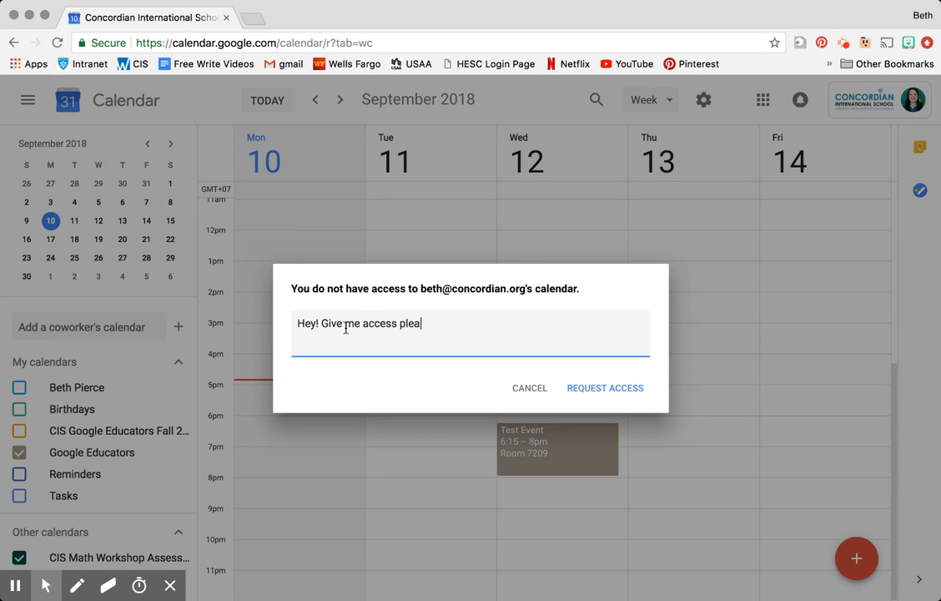
type("se.")
left_click(622, 387)
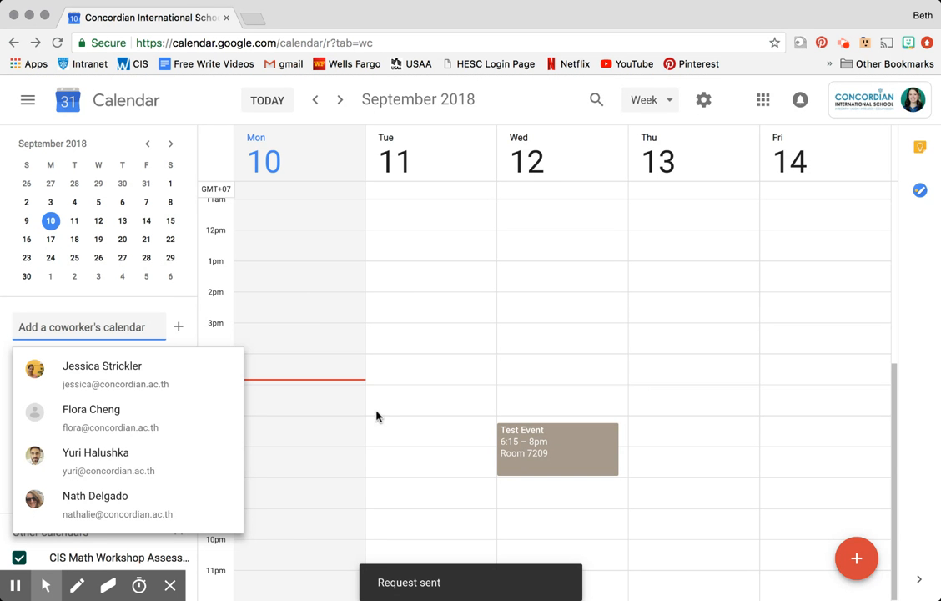
left_click(166, 307)
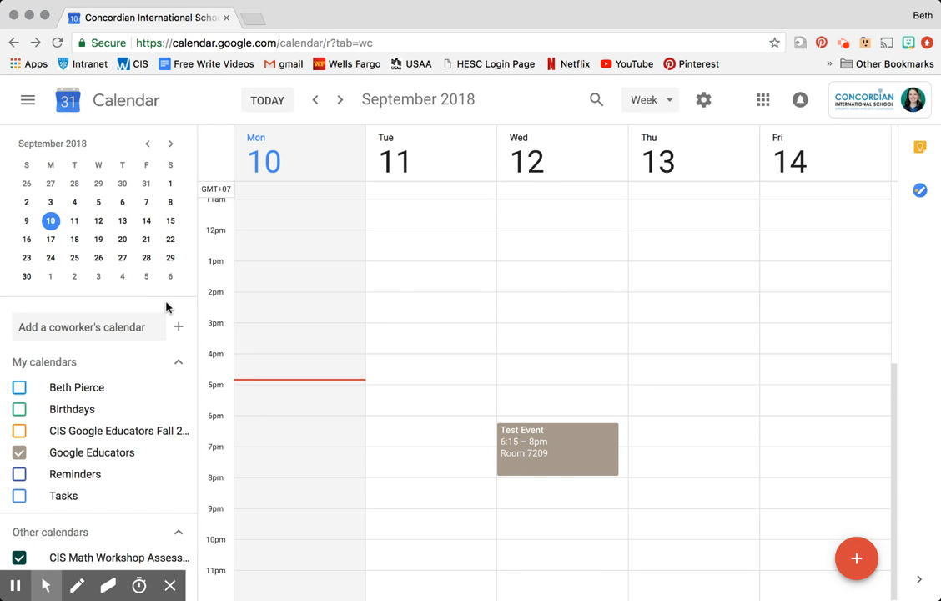